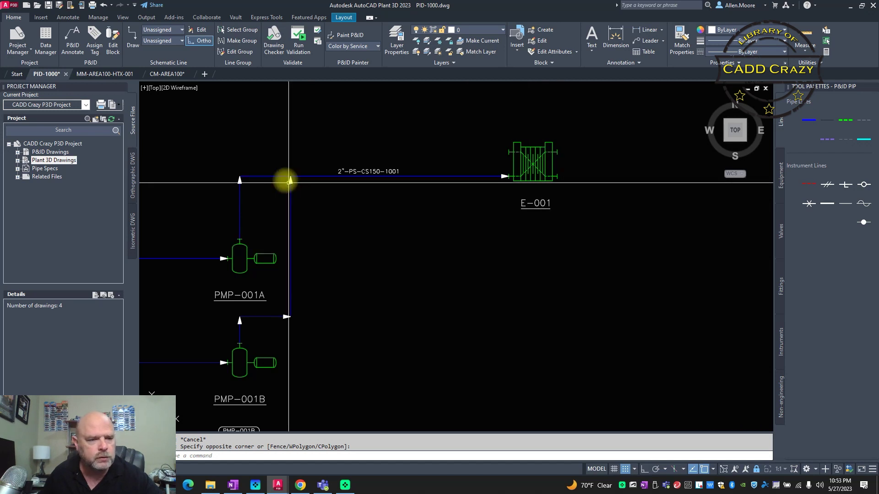
- Expand P&ID Drawings in Project Manager to show the drawing PID-1000
{"action": "left_click", "coordinate": [18, 153]}
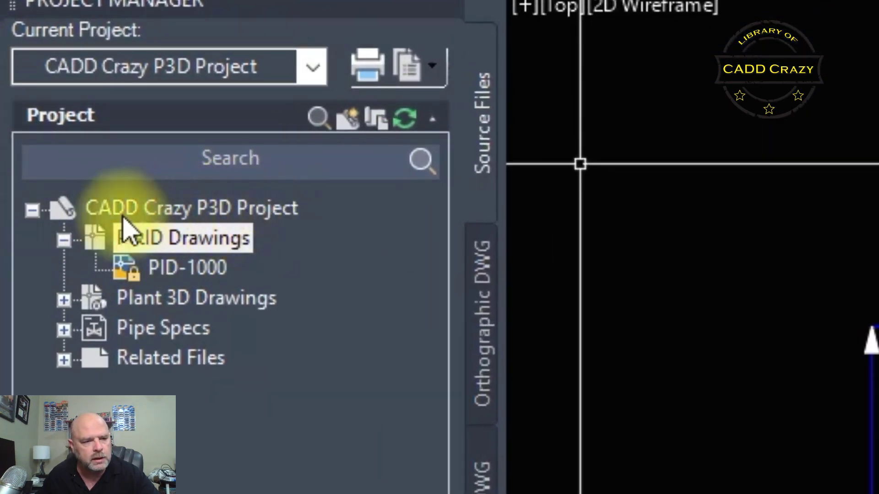
- Collapse P&ID Drawings so only the four top-level project folders remain
{"action": "left_click", "coordinate": [63, 239]}
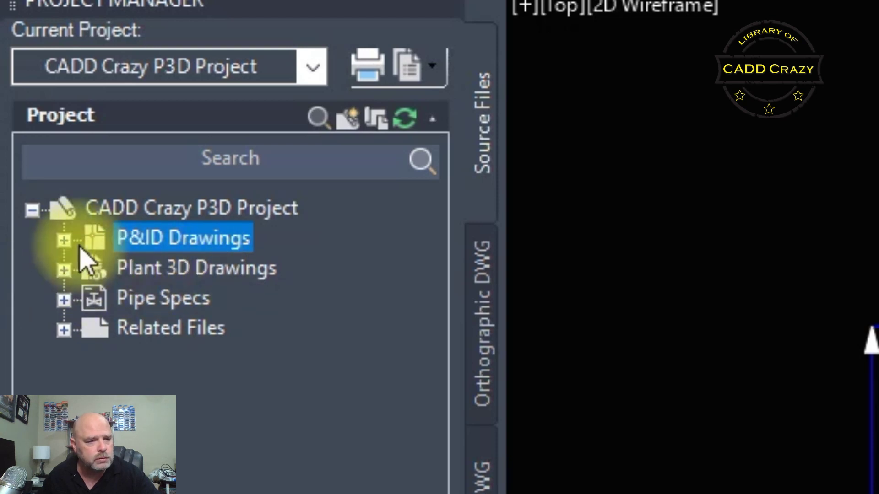
- Re-expand P&ID Drawings and bring up its context menu of folder actions
{"action": "left_click", "coordinate": [64, 241]}
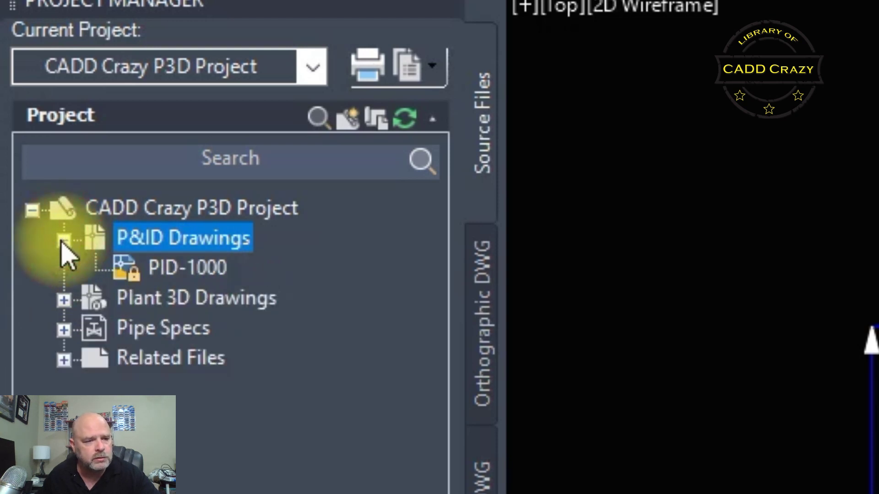
{"action": "right_click", "coordinate": [205, 243]}
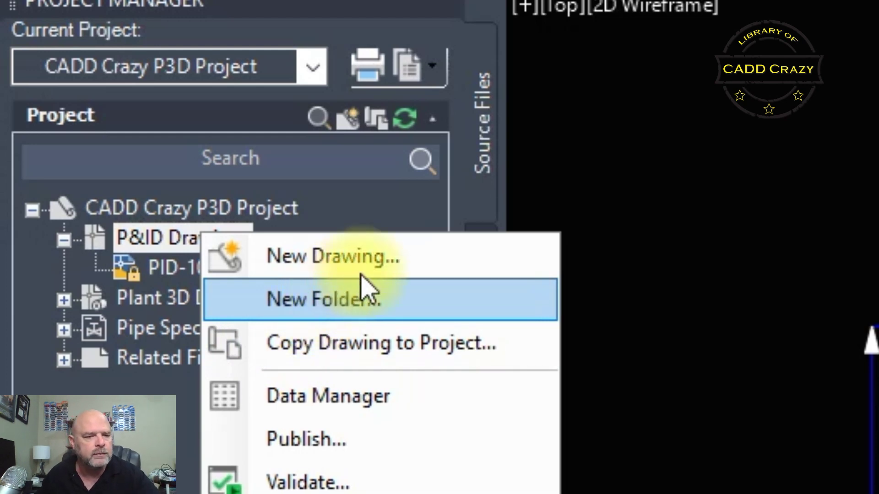
{"action": "left_click", "coordinate": [755, 147]}
{"action": "left_click", "coordinate": [720, 170]}
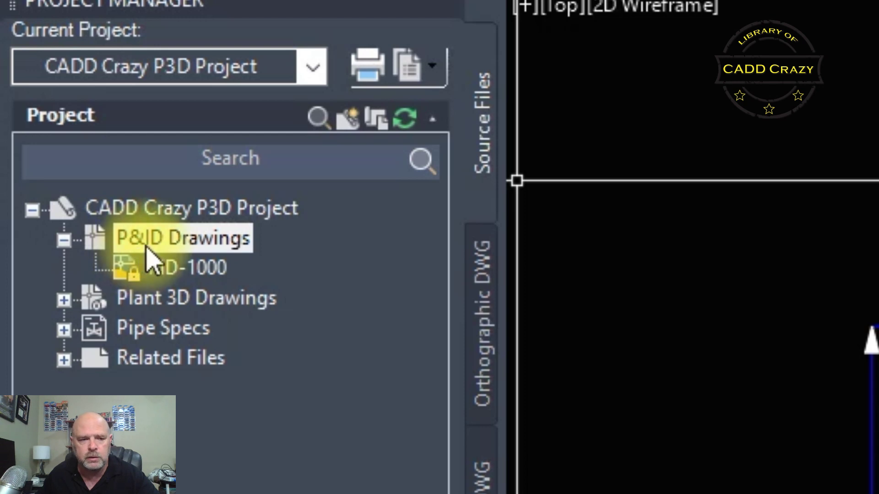
{"action": "right_click", "coordinate": [163, 239]}
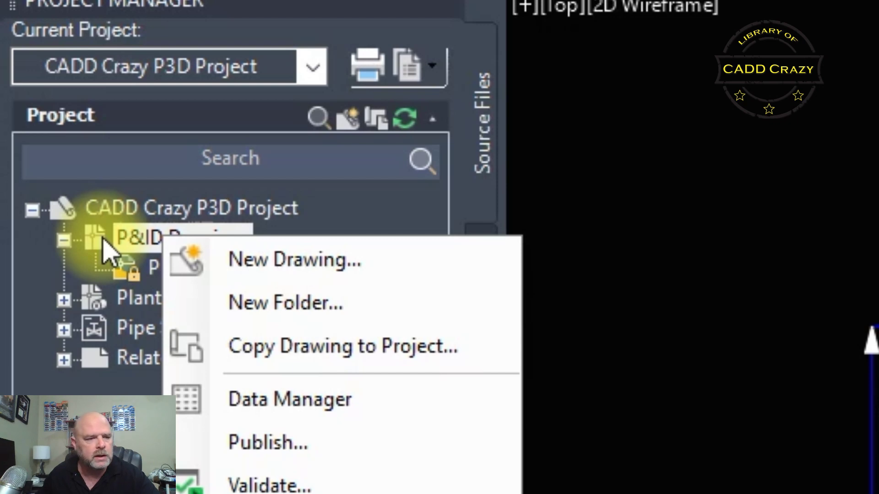
- Create new P&ID drawing PID-1001 with the author's name entered
{"action": "left_click", "coordinate": [317, 264]}
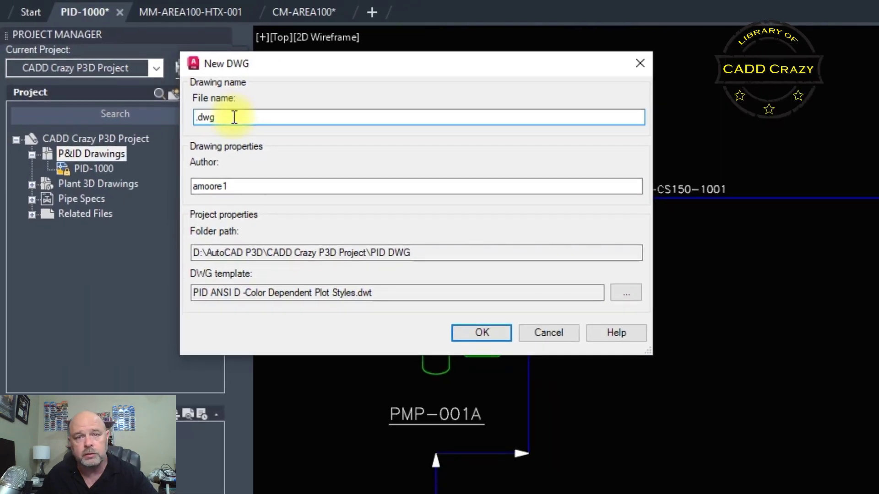
{"action": "left_click_drag", "start_coordinate": [234, 117], "coordinate": [191, 117]}
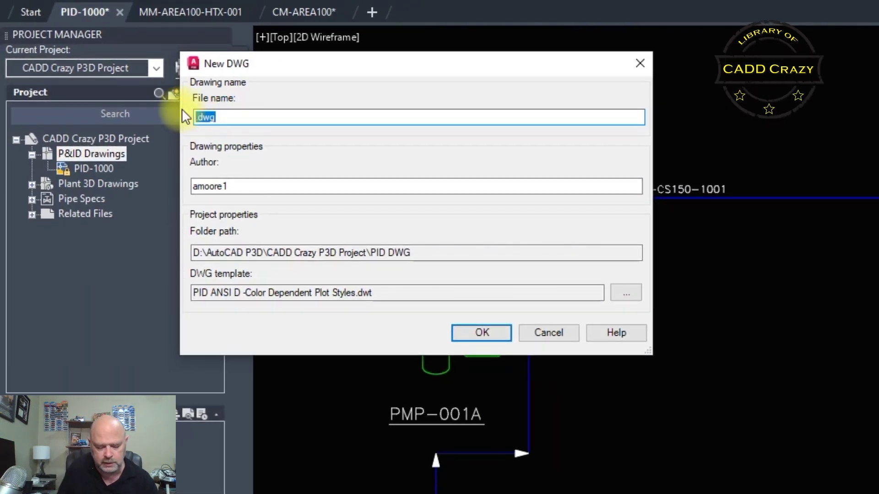
{"action": "type", "text": "PID-1001"}
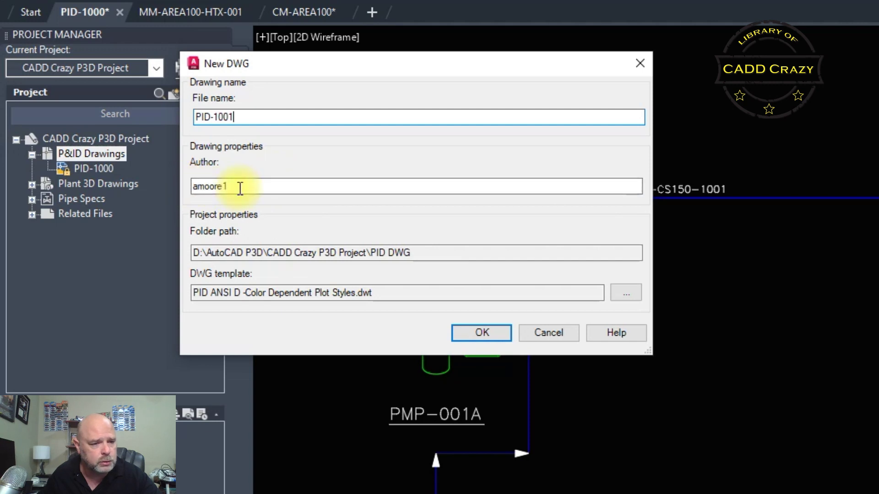
{"action": "key", "text": "Tab"}
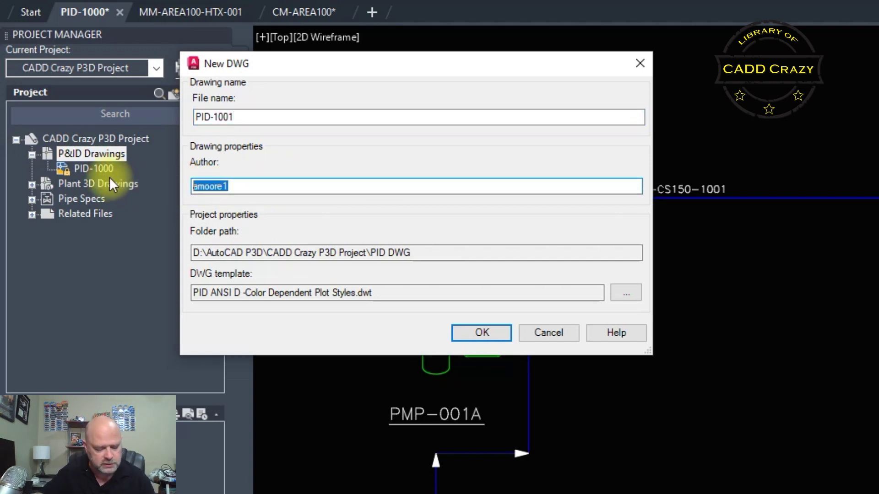
{"action": "type", "text": "a"}
{"action": "key", "text": "BackSpace"}
{"action": "type", "text": "A"}
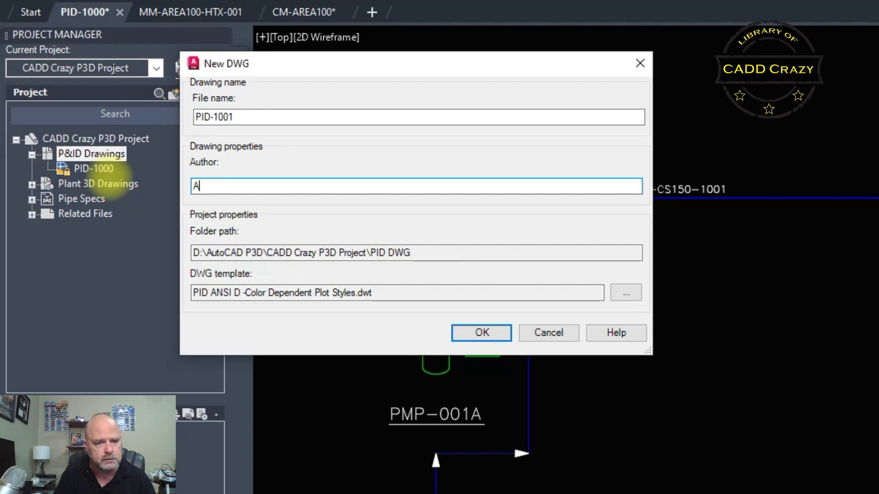
{"action": "type", "text": "LLEN MOORE"}
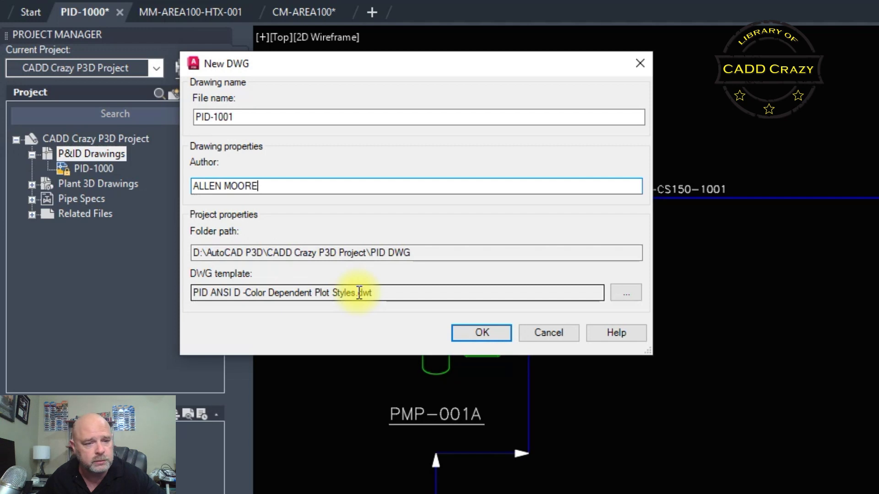
{"action": "left_click", "coordinate": [478, 335]}
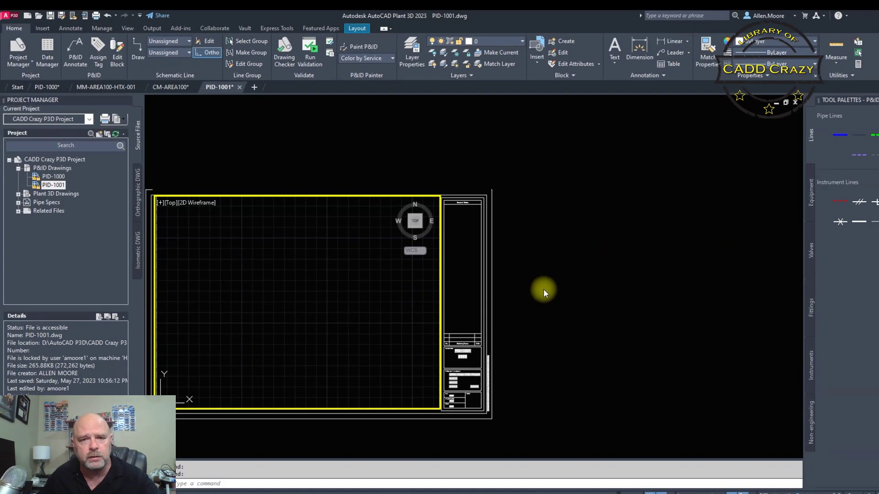
- Pan and zoom onto the PID-1001 sheet's title block
{"action": "middle_click_drag", "start_coordinate": [543, 291], "coordinate": [609, 275]}
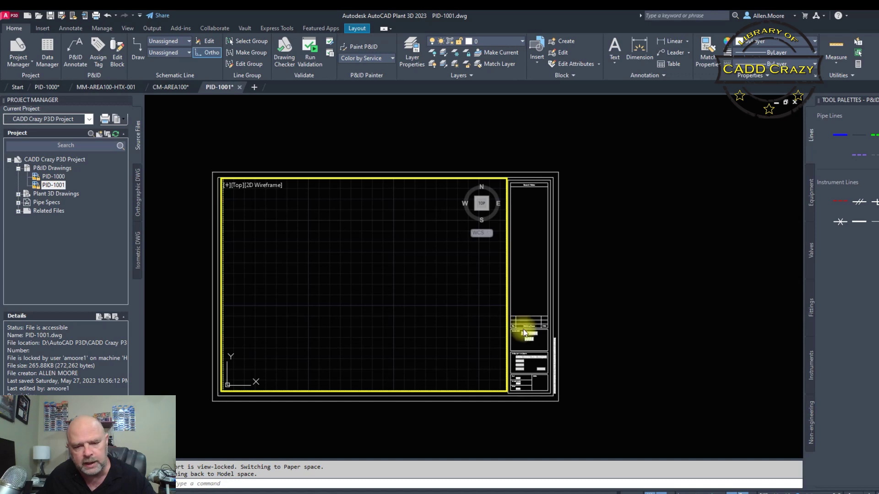
{"action": "scroll", "coordinate": [529, 370], "scroll_direction": "up", "scroll_amount": 8}
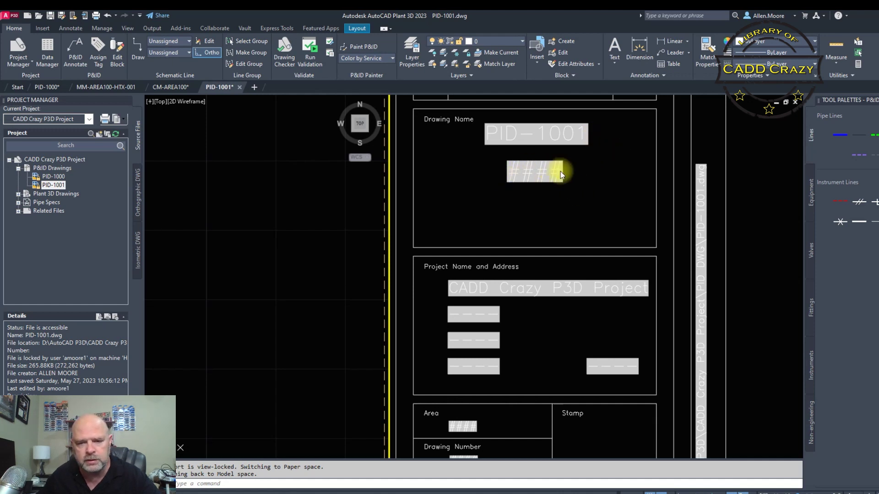
- Inspect the #### placeholder attribute in the title block without changing it
{"action": "left_click", "coordinate": [534, 178]}
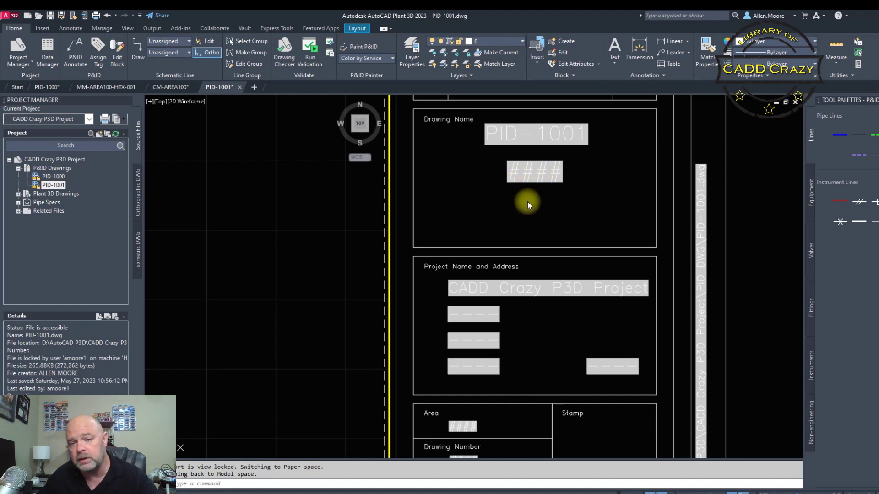
{"action": "double_click", "coordinate": [597, 175]}
{"action": "left_click", "coordinate": [541, 170]}
{"action": "double_click", "coordinate": [542, 170]}
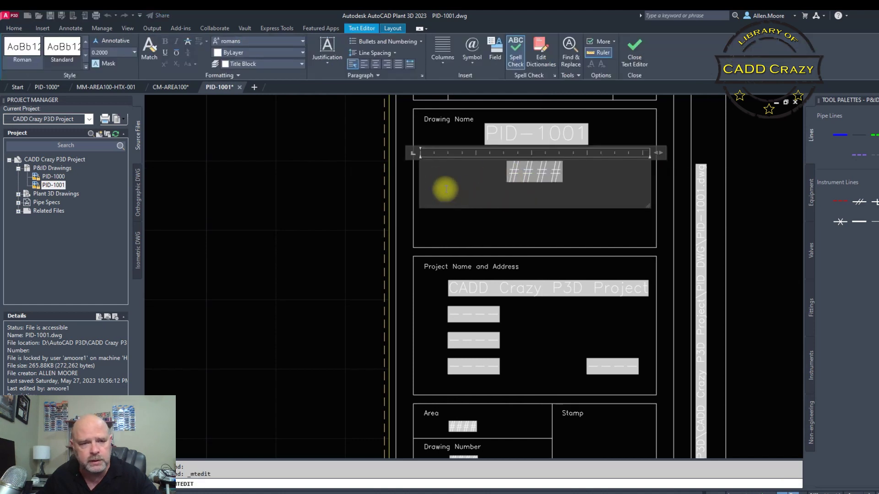
{"action": "double_click", "coordinate": [540, 178]}
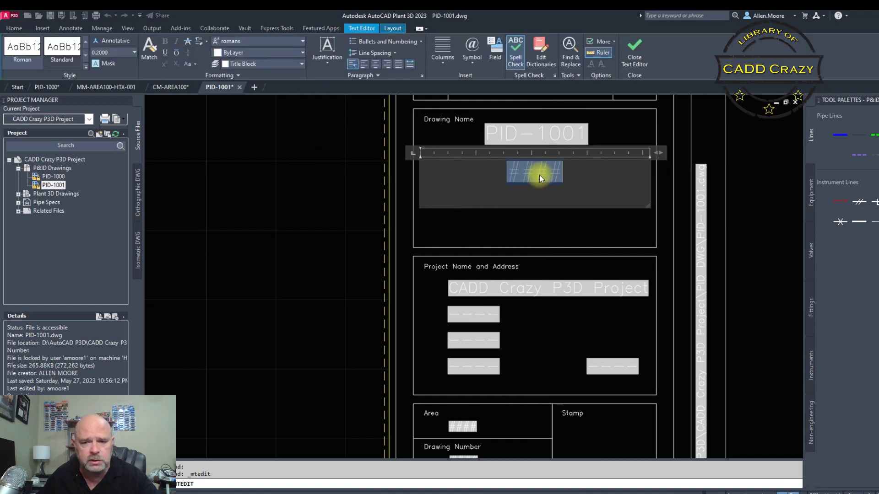
{"action": "left_click", "coordinate": [622, 135]}
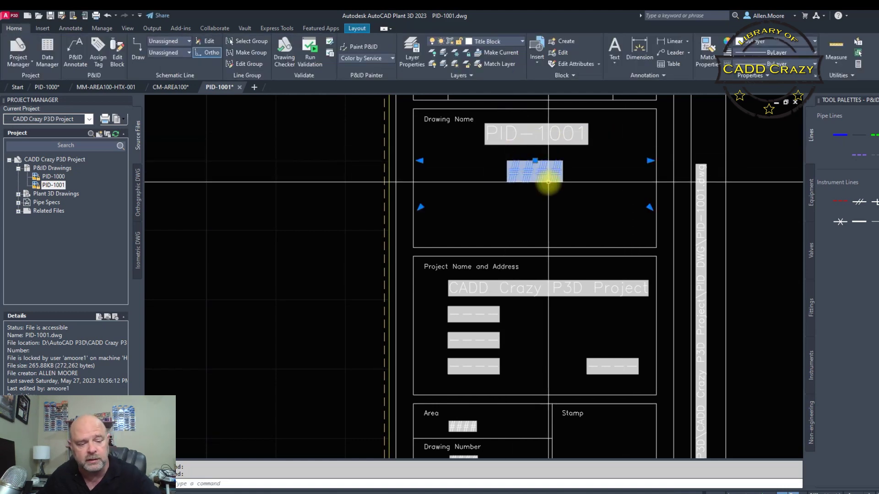
{"action": "key", "text": "Escape"}
- Review the lower title block fields, then bring up PID-1001's actions in Project Manager
{"action": "scroll", "coordinate": [508, 229], "scroll_direction": "down", "scroll_amount": 3}
{"action": "scroll", "coordinate": [490, 255], "scroll_direction": "up", "scroll_amount": 5}
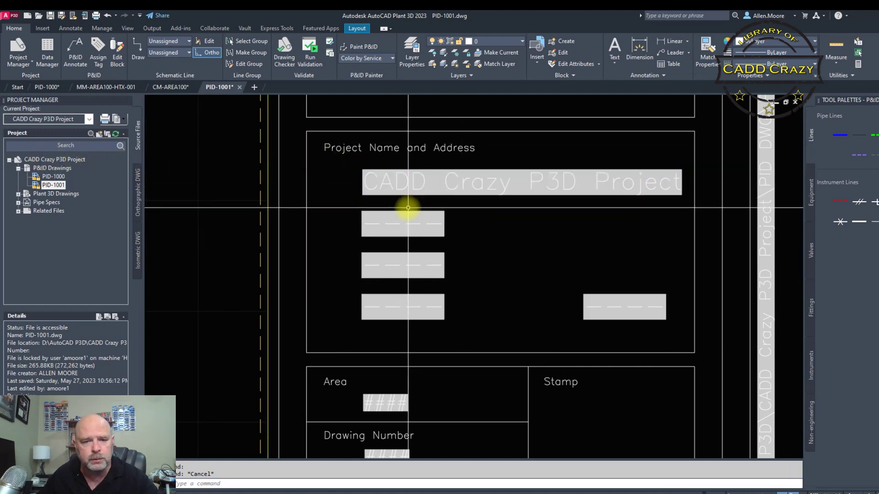
{"action": "scroll", "coordinate": [411, 207], "scroll_direction": "down", "scroll_amount": 2}
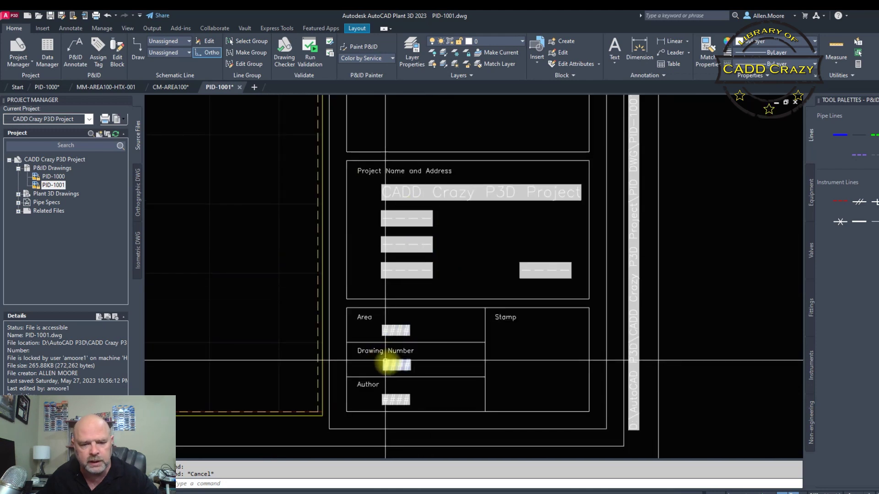
{"action": "middle_click_drag", "start_coordinate": [392, 363], "coordinate": [431, 321]}
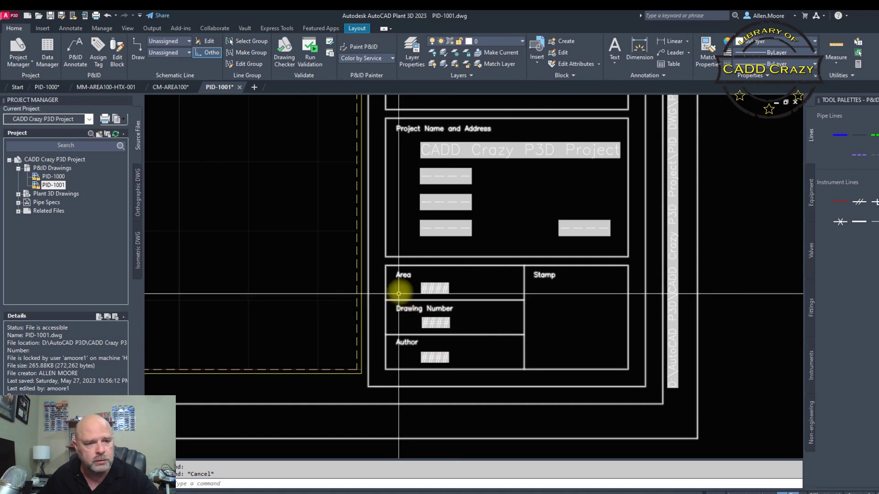
{"action": "middle_click_drag", "start_coordinate": [470, 247], "coordinate": [535, 279]}
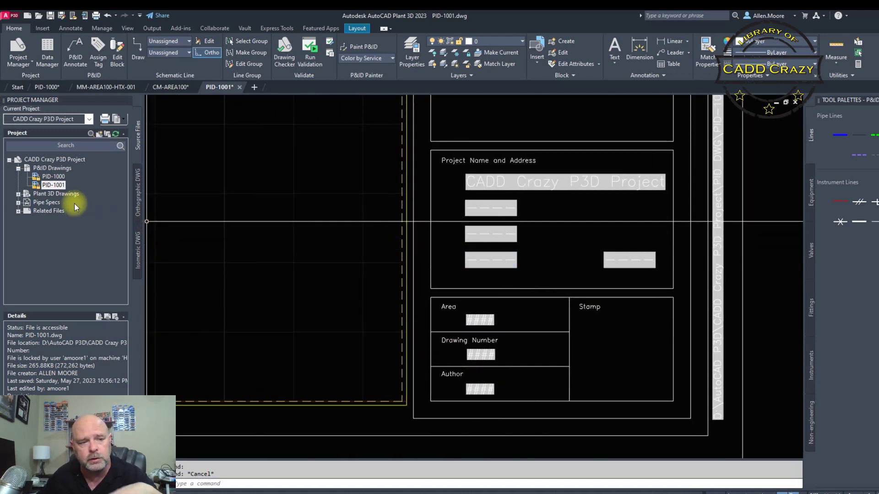
{"action": "right_click", "coordinate": [56, 186]}
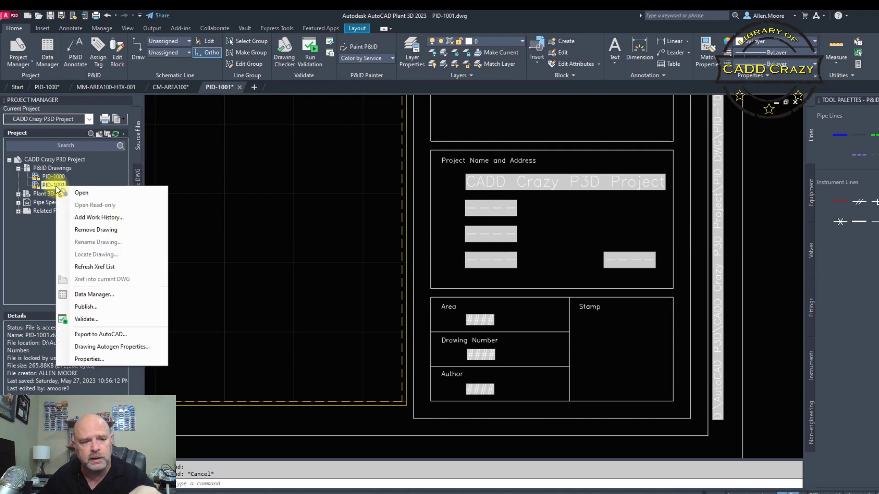
- Set PID-1001's properties: DWG Number 1001, Drawing Area 100, Description REATOR P&ID
{"action": "left_click", "coordinate": [89, 359]}
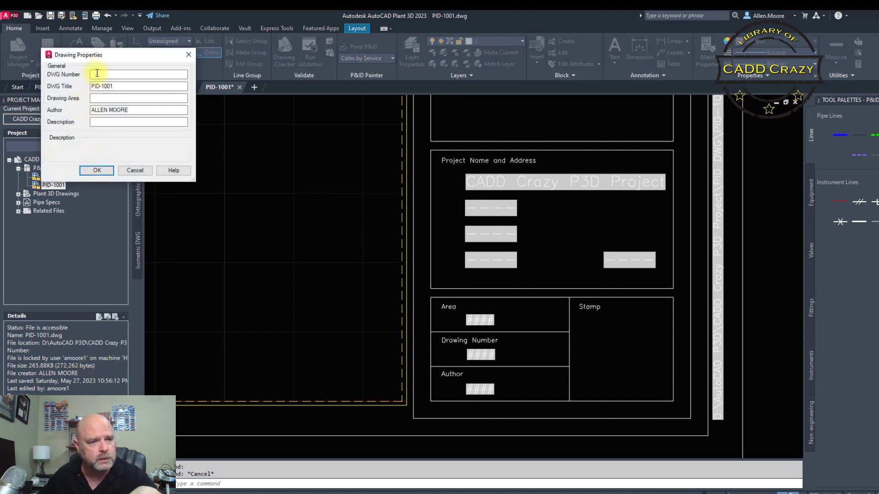
{"action": "left_click", "coordinate": [100, 74]}
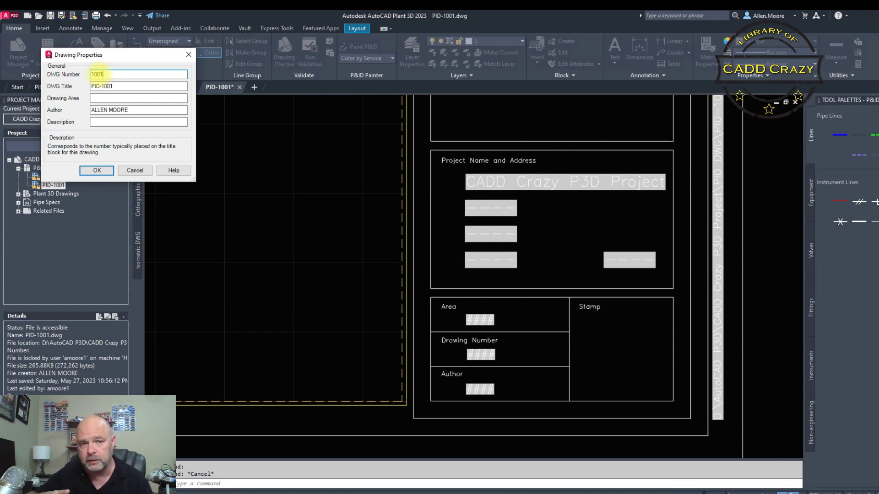
{"action": "key", "text": "Tab"}
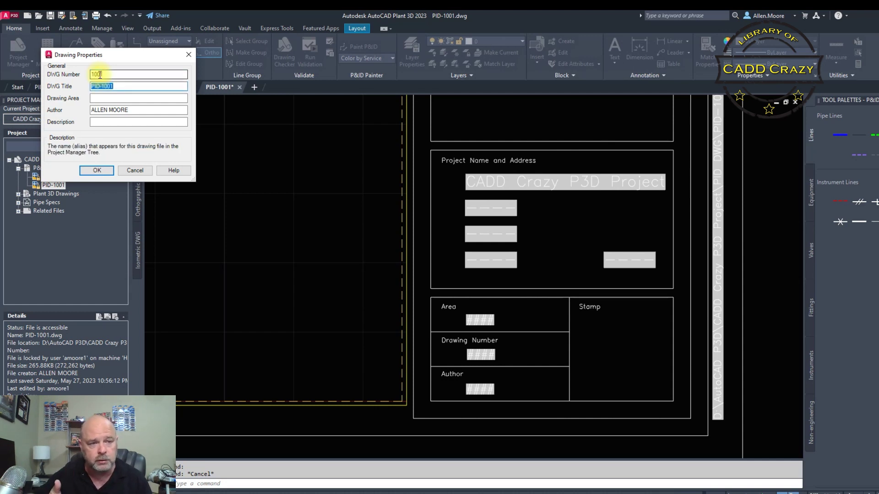
{"action": "key", "text": "Tab"}
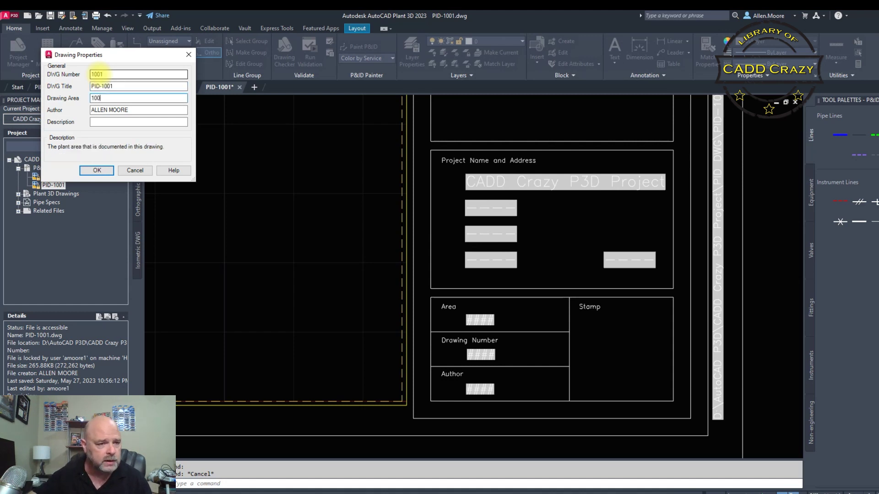
{"action": "key", "text": "Tab"}
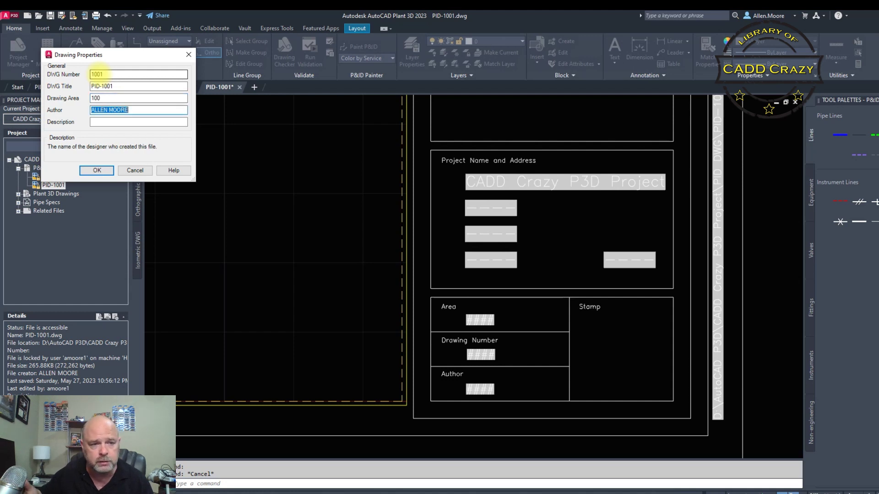
{"action": "key", "text": "Tab"}
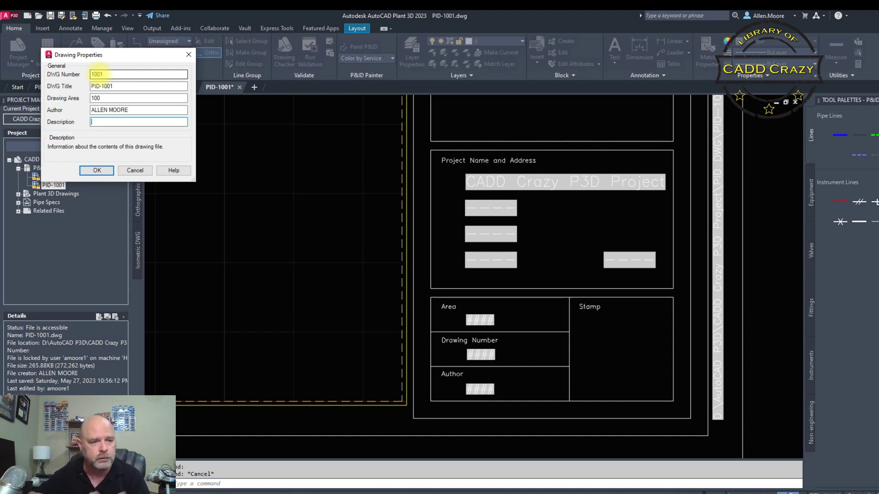
{"action": "type", "text": "REATOR P&ID"}
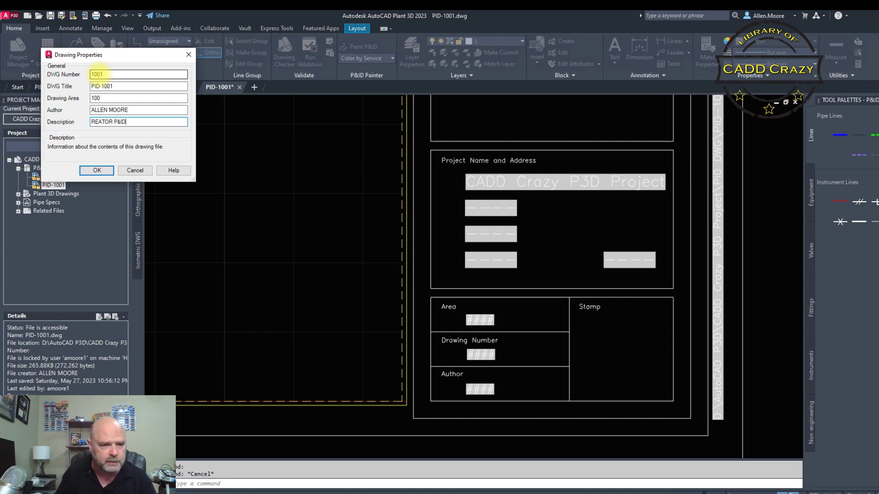
{"action": "left_click", "coordinate": [93, 170]}
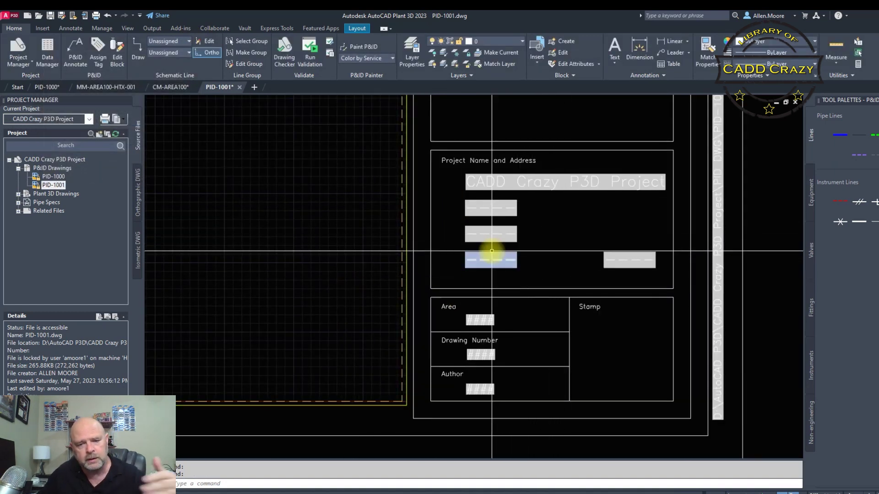
- Save the drawing and zoom to the Area, Drawing Number and Author fields
{"action": "scroll", "coordinate": [542, 251], "scroll_direction": "down", "scroll_amount": 3}
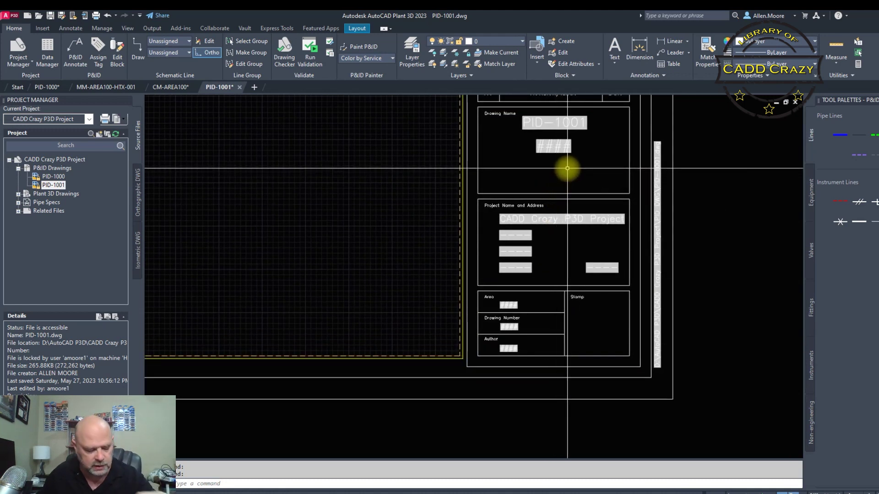
{"action": "key", "text": "ctrl+s"}
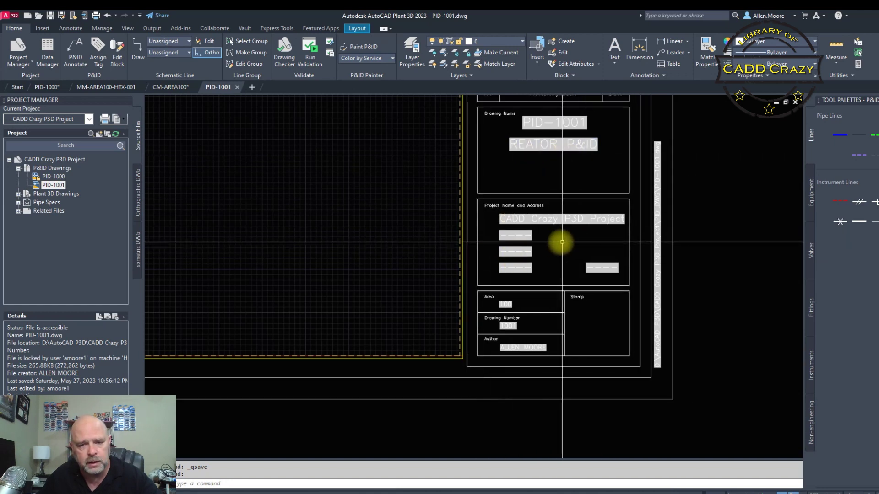
{"action": "scroll", "coordinate": [511, 312], "scroll_direction": "up", "scroll_amount": 2}
{"action": "mouse_move", "coordinate": [555, 289]}
{"action": "middle_mouse_down"}
{"action": "mouse_move", "coordinate": [549, 265]}
{"action": "mouse_move", "coordinate": [533, 272]}
{"action": "middle_mouse_up"}
{"action": "scroll", "coordinate": [532, 272], "scroll_direction": "up", "scroll_amount": 4}
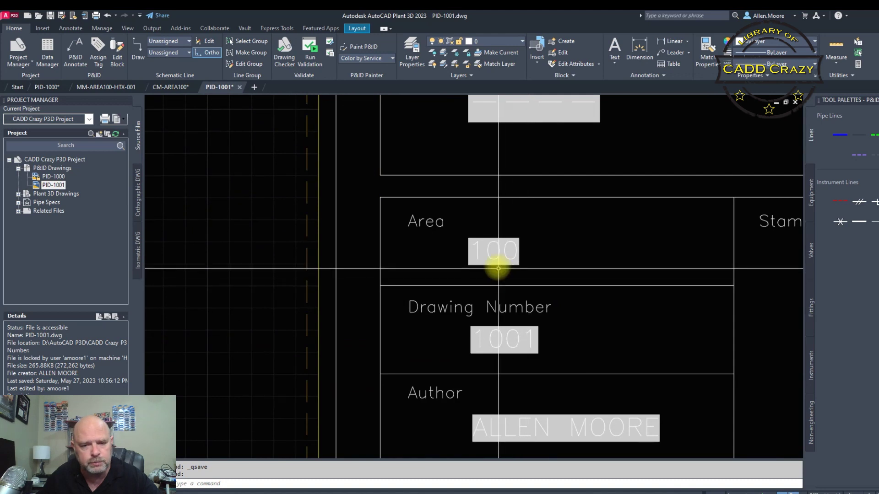
{"action": "middle_click_drag", "start_coordinate": [517, 343], "coordinate": [502, 255]}
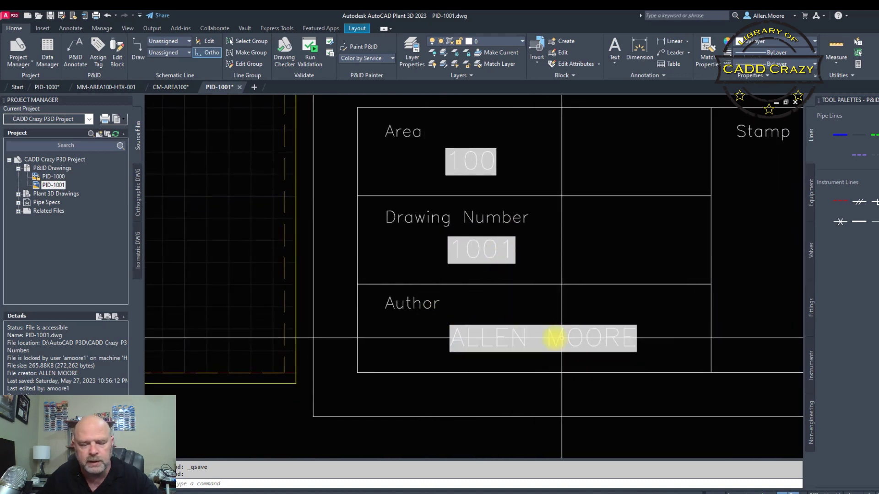
- Check the Project Name, Revision and Drawing Name boxes for the updated values
{"action": "scroll", "coordinate": [548, 300], "scroll_direction": "down", "scroll_amount": 4}
{"action": "middle_click_drag", "start_coordinate": [571, 227], "coordinate": [551, 340]}
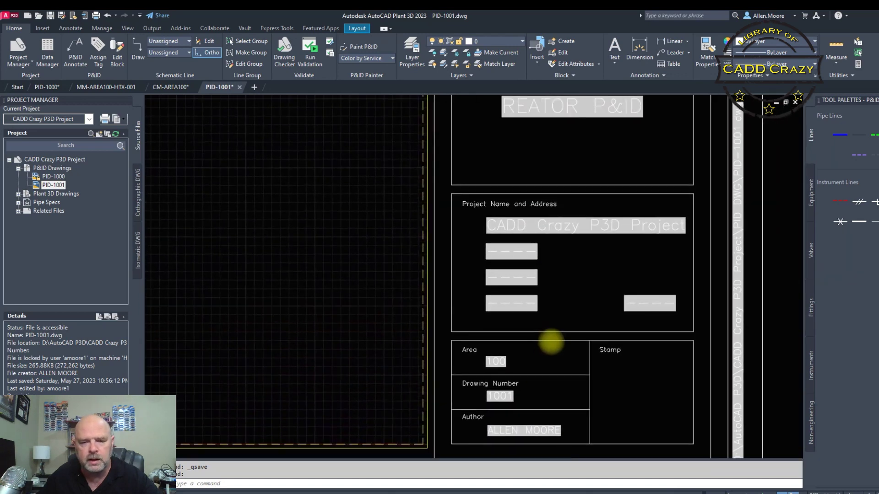
{"action": "scroll", "coordinate": [527, 364], "scroll_direction": "down", "scroll_amount": 2}
{"action": "scroll", "coordinate": [526, 383], "scroll_direction": "up", "scroll_amount": 8}
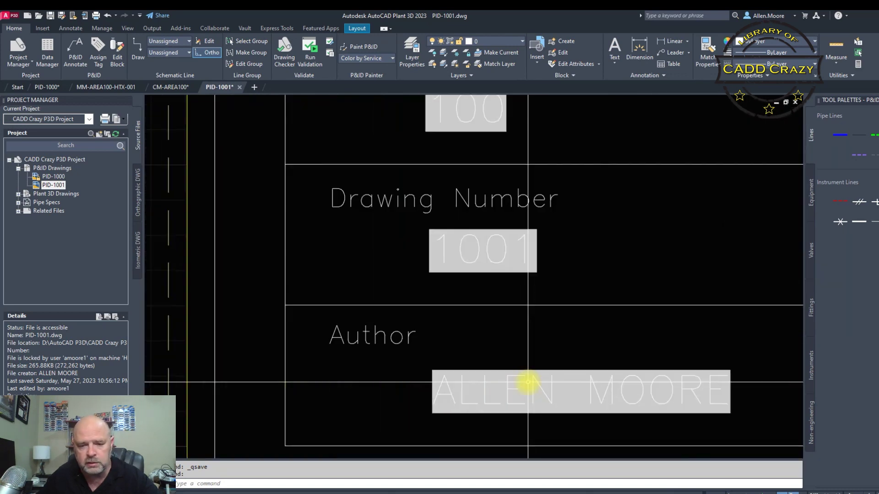
{"action": "scroll", "coordinate": [526, 382], "scroll_direction": "down", "scroll_amount": 4}
{"action": "scroll", "coordinate": [540, 360], "scroll_direction": "down", "scroll_amount": 3}
{"action": "scroll", "coordinate": [572, 269], "scroll_direction": "down", "scroll_amount": 3}
{"action": "mouse_move", "coordinate": [593, 258]}
{"action": "middle_mouse_down"}
{"action": "mouse_move", "coordinate": [595, 298]}
{"action": "mouse_move", "coordinate": [578, 331]}
{"action": "middle_mouse_up"}
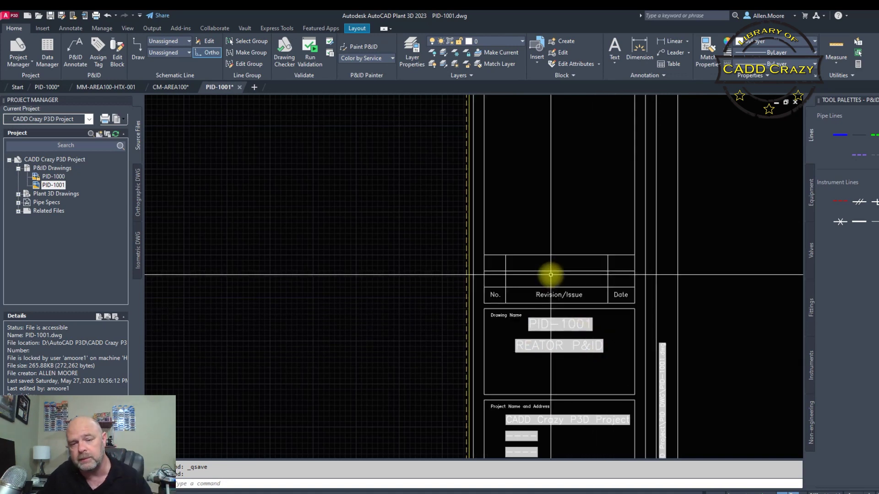
{"action": "scroll", "coordinate": [458, 288], "scroll_direction": "down", "scroll_amount": 4}
{"action": "scroll", "coordinate": [503, 311], "scroll_direction": "down", "scroll_amount": 3}
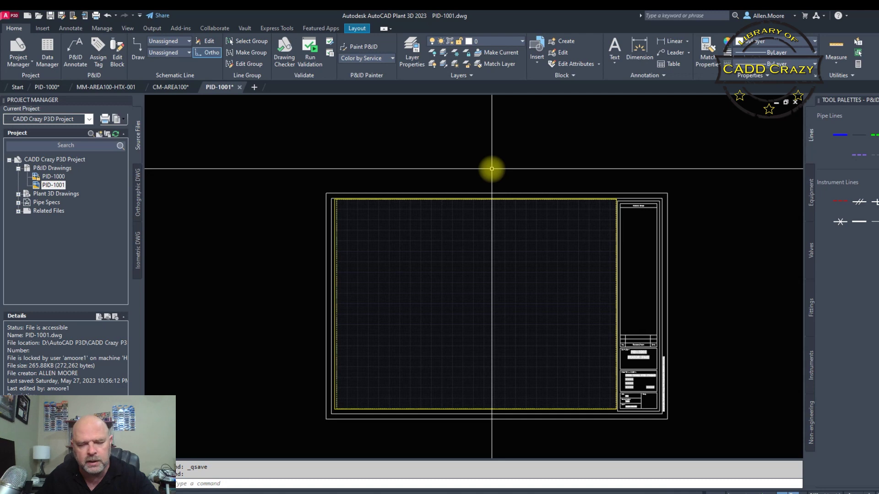
- Toggle the layout viewport between model and paper space, ending in model space
{"action": "double_click", "coordinate": [487, 248]}
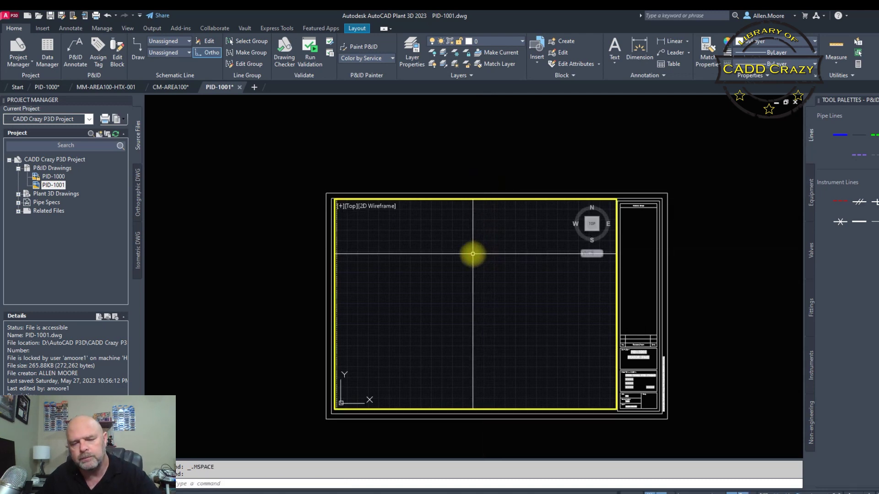
{"action": "double_click", "coordinate": [471, 173]}
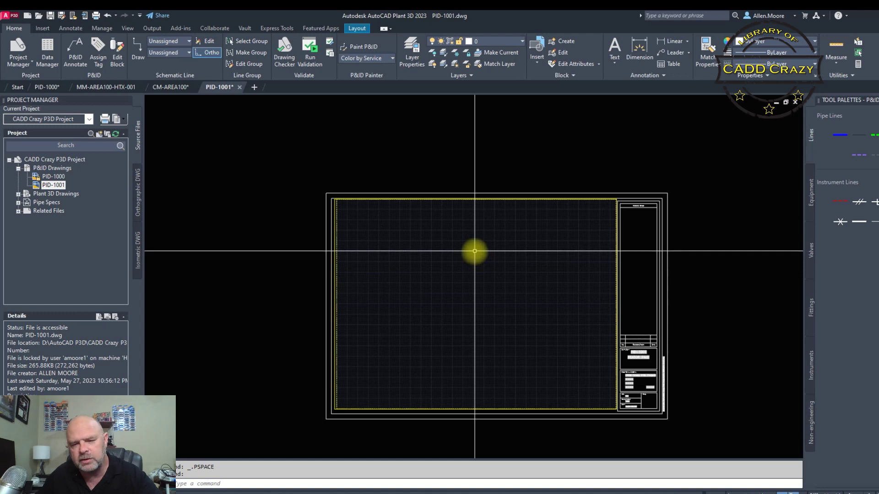
{"action": "double_click", "coordinate": [471, 265]}
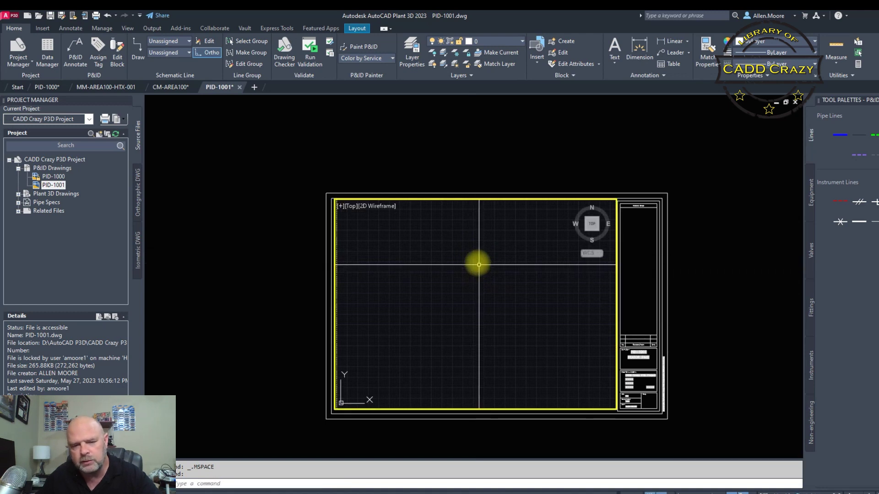
{"action": "double_click", "coordinate": [476, 165]}
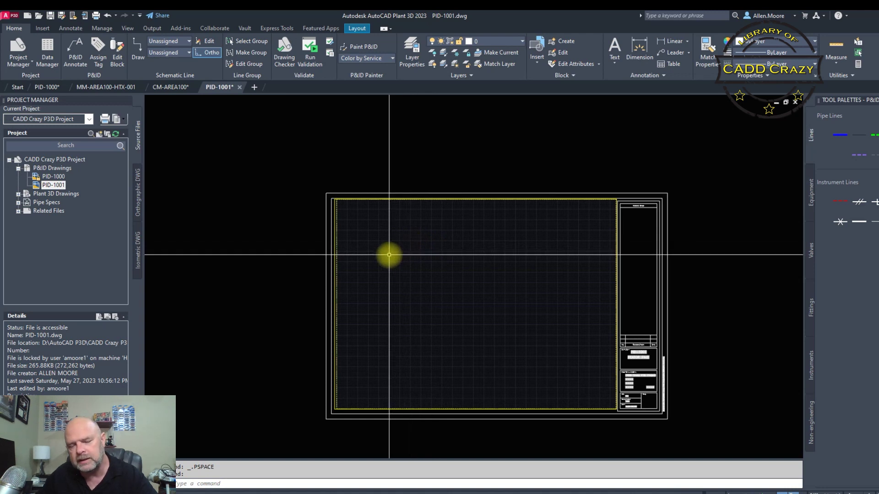
{"action": "mouse_move", "coordinate": [641, 192]}
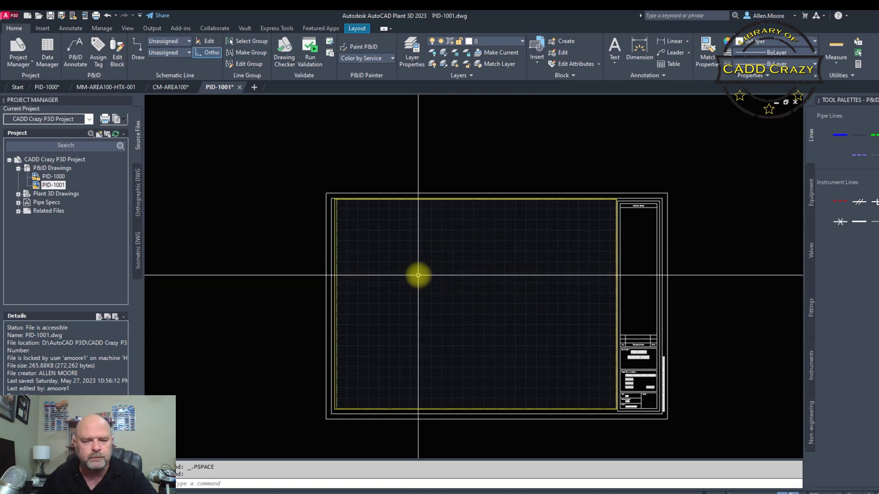
{"action": "double_click", "coordinate": [402, 261]}
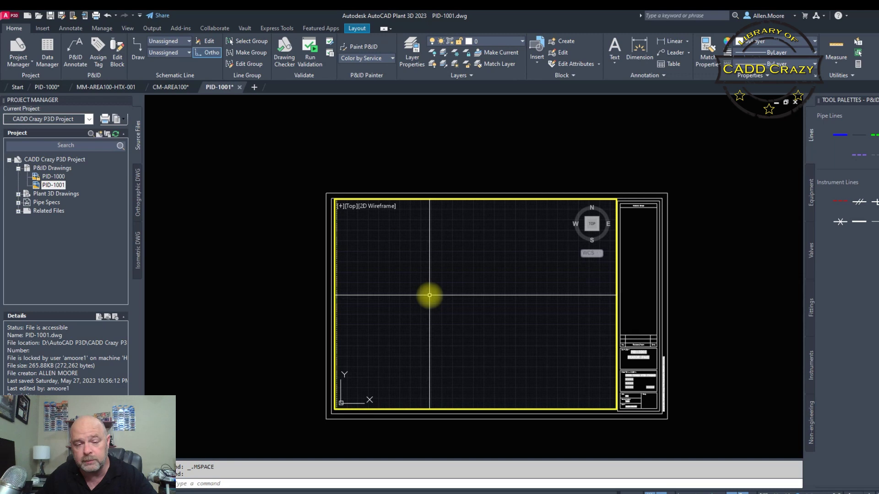
- Enlarge the sheet and activate its viewport in model space
{"action": "scroll", "coordinate": [429, 295], "scroll_direction": "up", "scroll_amount": 3}
{"action": "scroll", "coordinate": [428, 296], "scroll_direction": "down", "scroll_amount": 1}
{"action": "middle_click_drag", "start_coordinate": [494, 296], "coordinate": [446, 261]}
{"action": "double_click", "coordinate": [446, 261]}
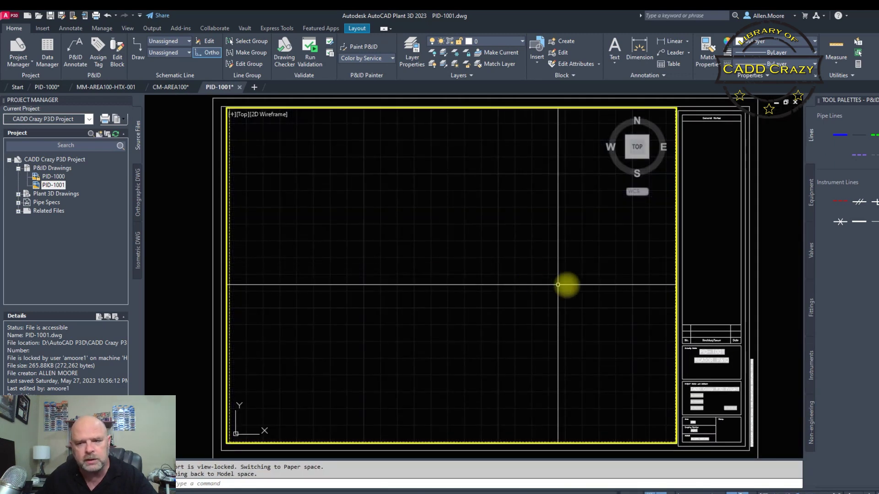
- Show the Equipment tool palette scrolled down to the Vessel symbols
{"action": "left_click", "coordinate": [808, 195]}
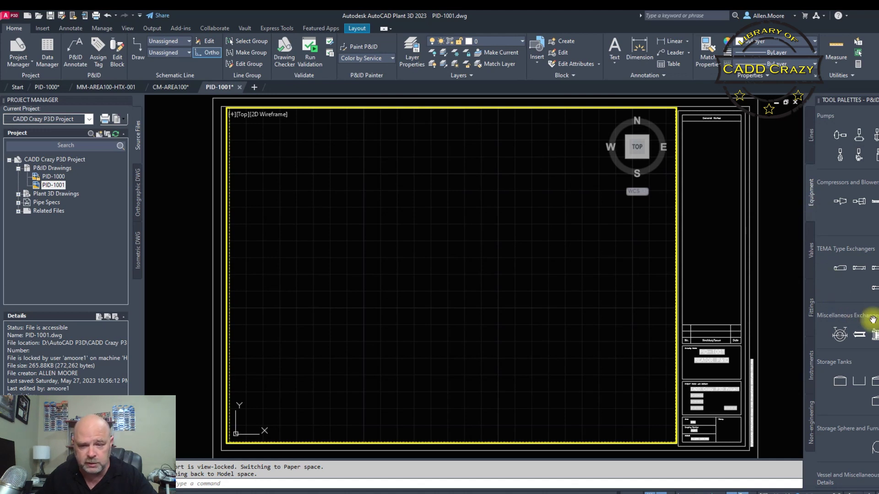
{"action": "scroll", "coordinate": [858, 385], "scroll_direction": "down", "scroll_amount": 3}
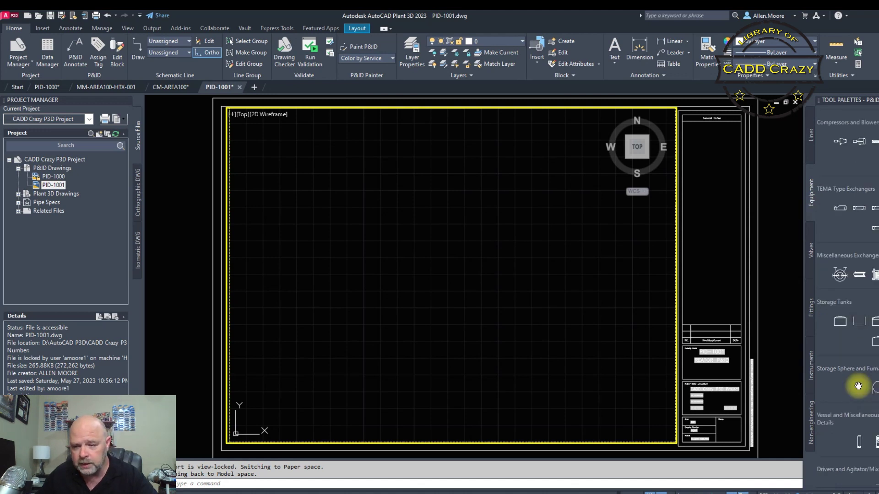
{"action": "scroll", "coordinate": [858, 386], "scroll_direction": "down", "scroll_amount": 1}
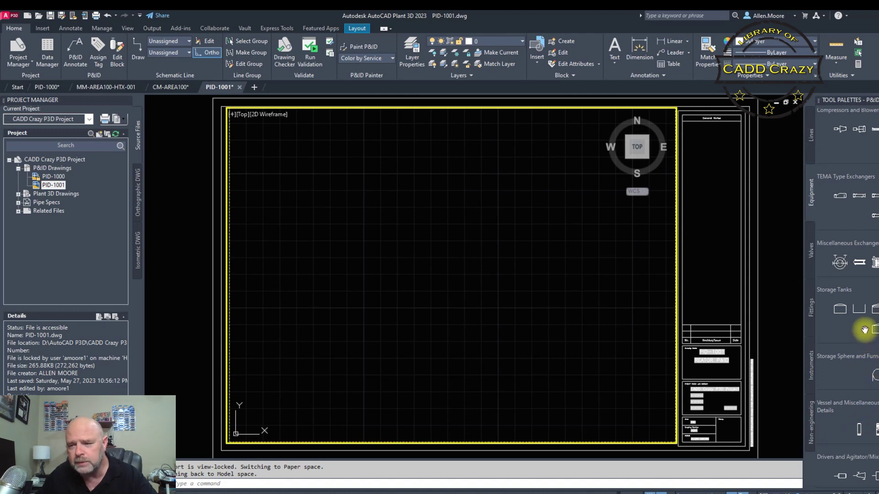
- Insert a vertical vessel symbol into PID-1001 by picking its insertion point and scale
{"action": "left_click", "coordinate": [858, 430]}
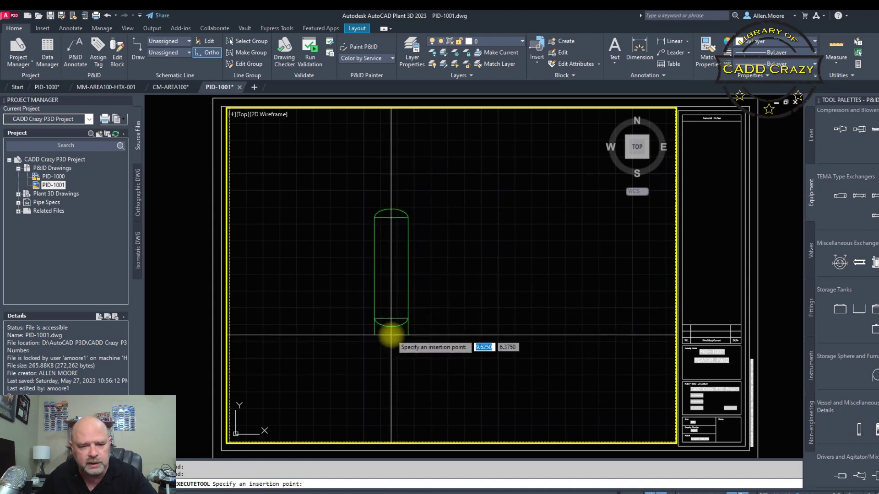
{"action": "left_click", "coordinate": [365, 309]}
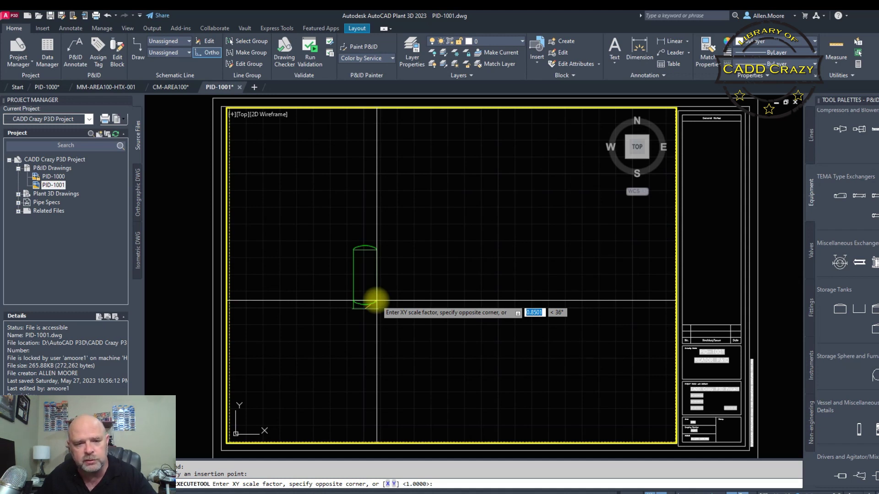
{"action": "left_click", "coordinate": [375, 300]}
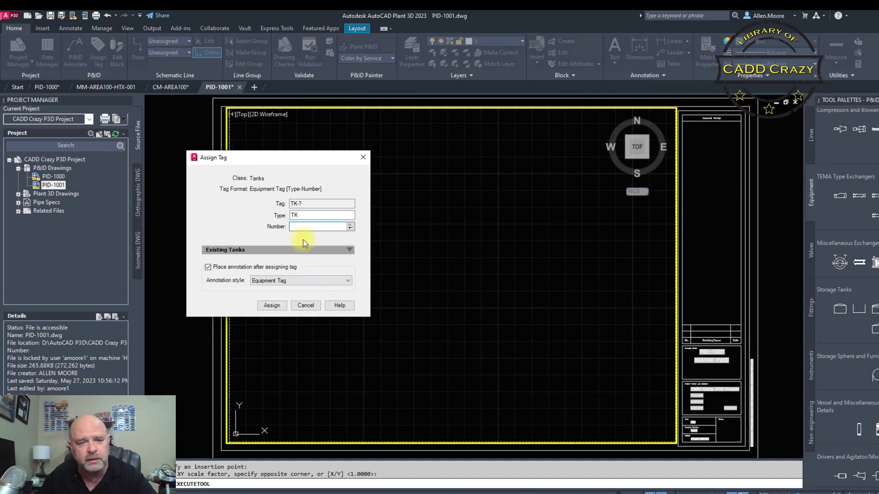
- Tag the new tank RCT-001 with equipment type RCT and number 001
{"action": "left_click", "coordinate": [310, 216]}
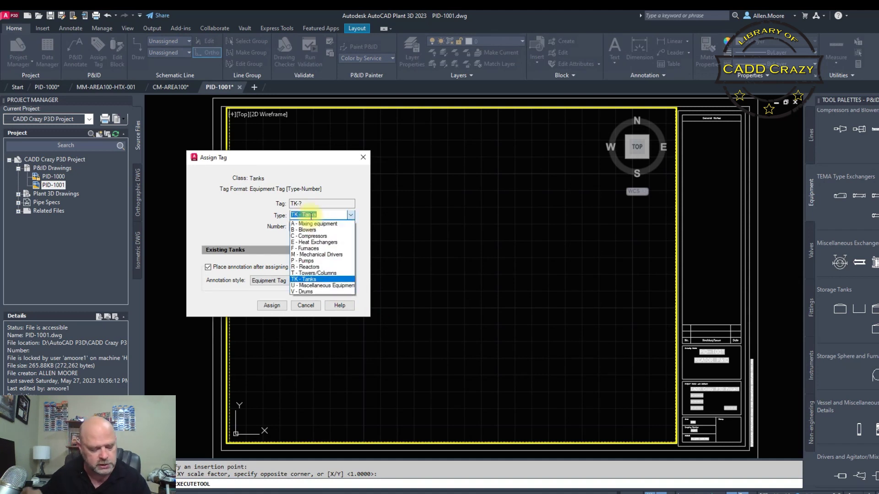
{"action": "type", "text": "RCT"}
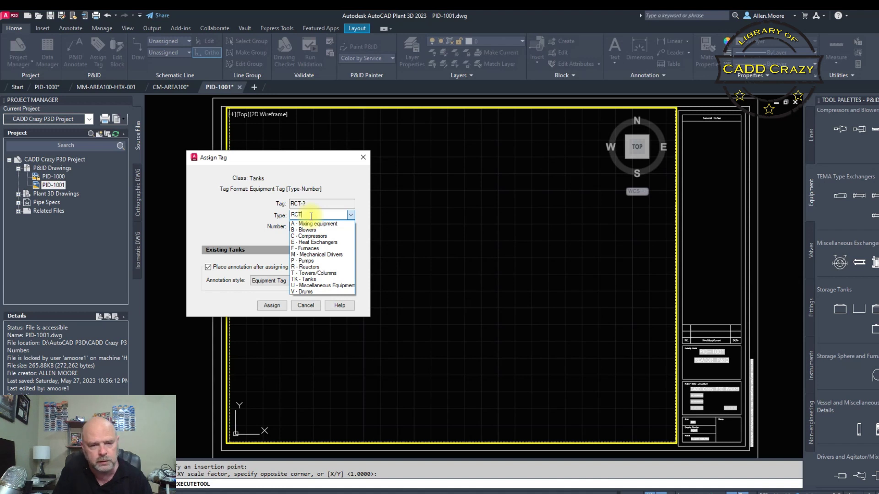
{"action": "key", "text": "Tab"}
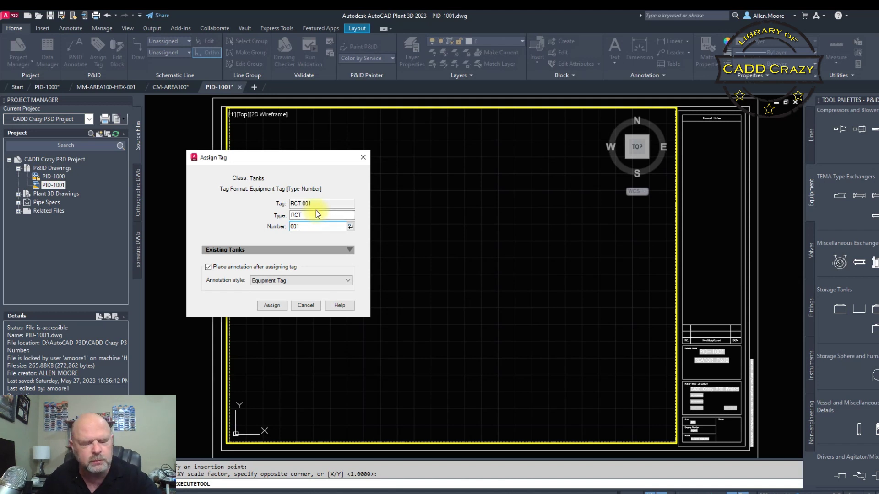
{"action": "left_click", "coordinate": [271, 305]}
{"action": "scroll", "coordinate": [355, 307], "scroll_direction": "up", "scroll_amount": 3}
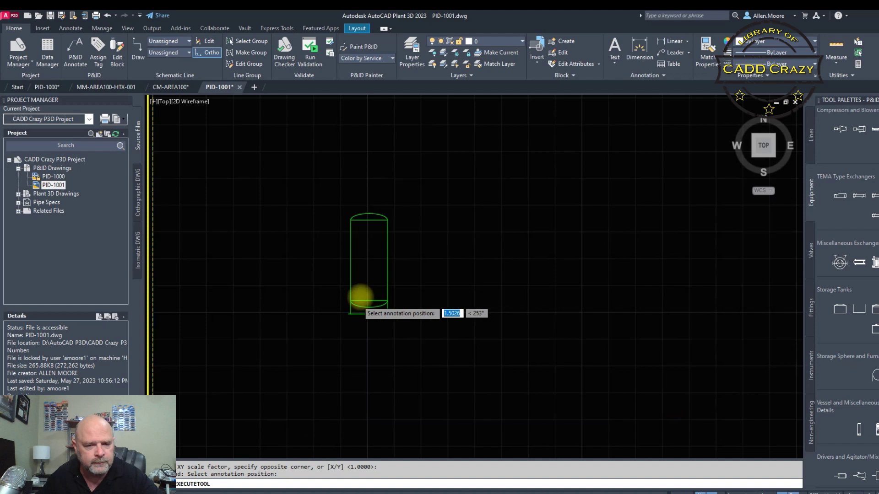
- Place the RCT-001 tag label at the tank centre, then frame the vessel and title block
{"action": "left_click", "coordinate": [374, 236]}
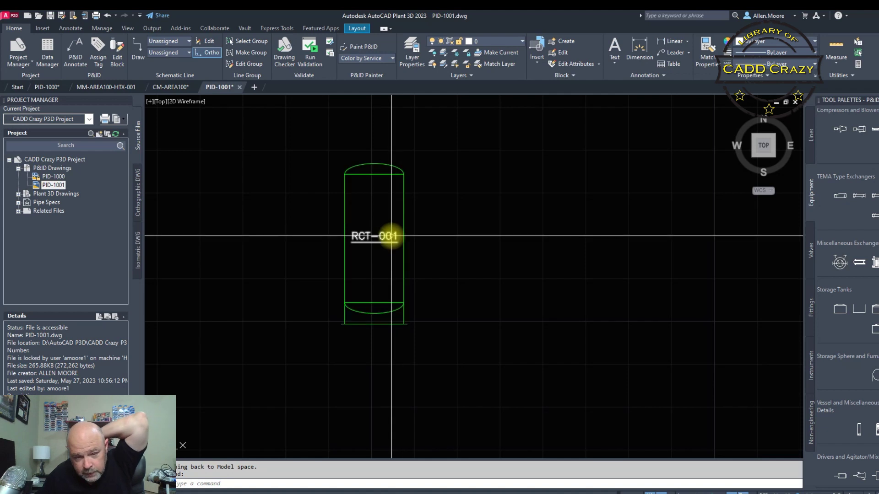
{"action": "left_click", "coordinate": [372, 236]}
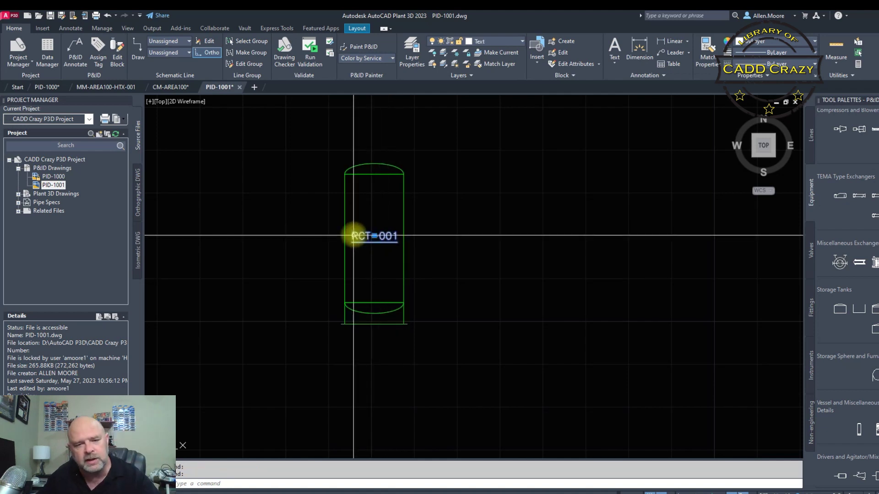
{"action": "left_click", "coordinate": [374, 237]}
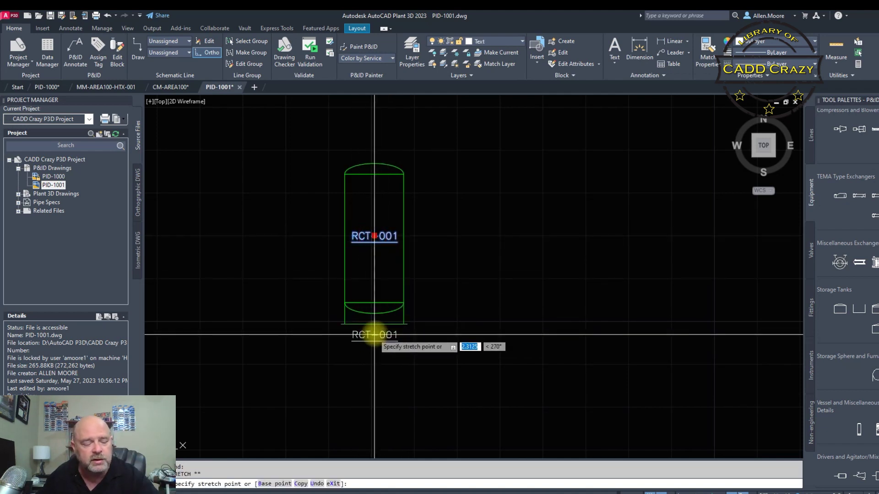
{"action": "key", "text": "Escape"}
{"action": "key", "text": "Escape"}
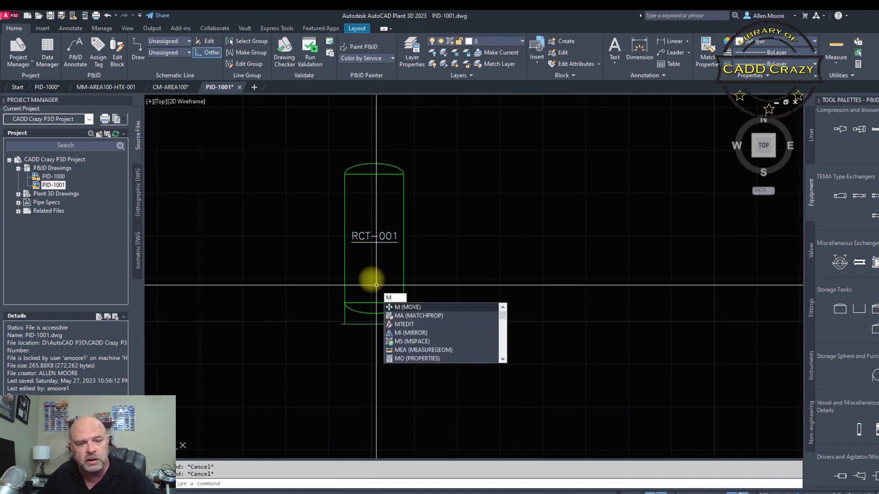
{"action": "key", "text": "Escape"}
{"action": "scroll", "coordinate": [373, 283], "scroll_direction": "down", "scroll_amount": 3}
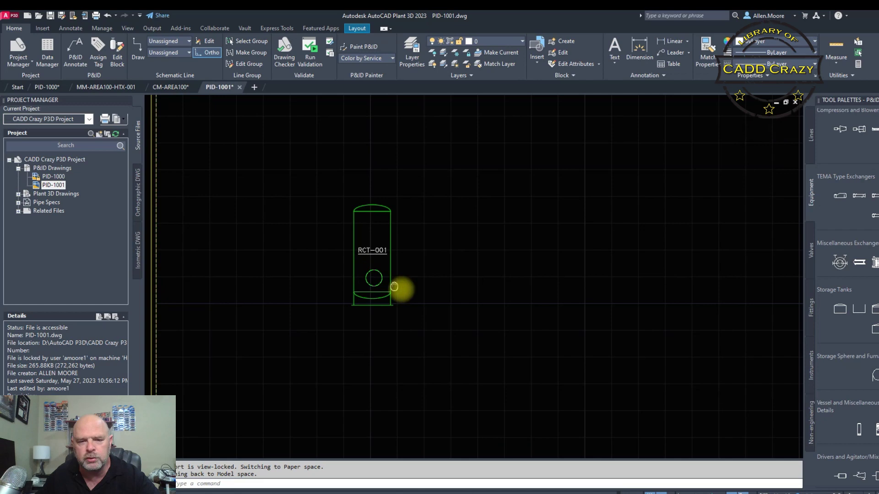
{"action": "scroll", "coordinate": [383, 283], "scroll_direction": "down", "scroll_amount": 4}
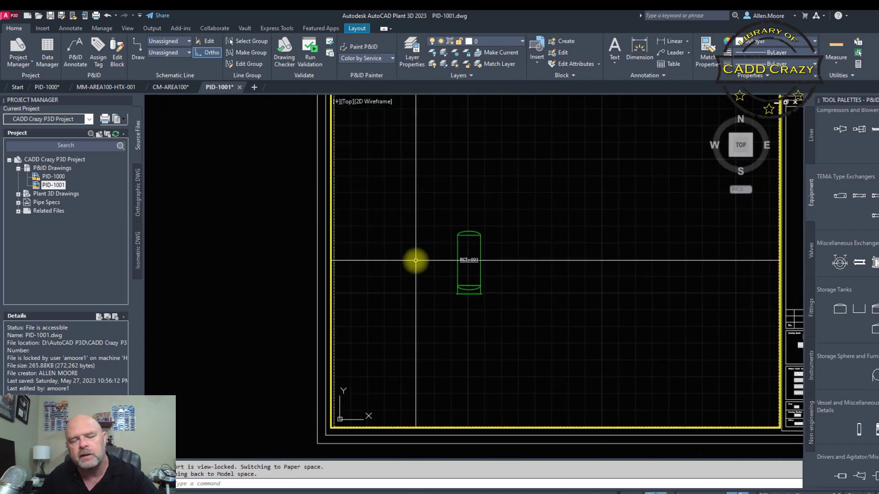
{"action": "middle_click_drag", "start_coordinate": [485, 277], "coordinate": [402, 245]}
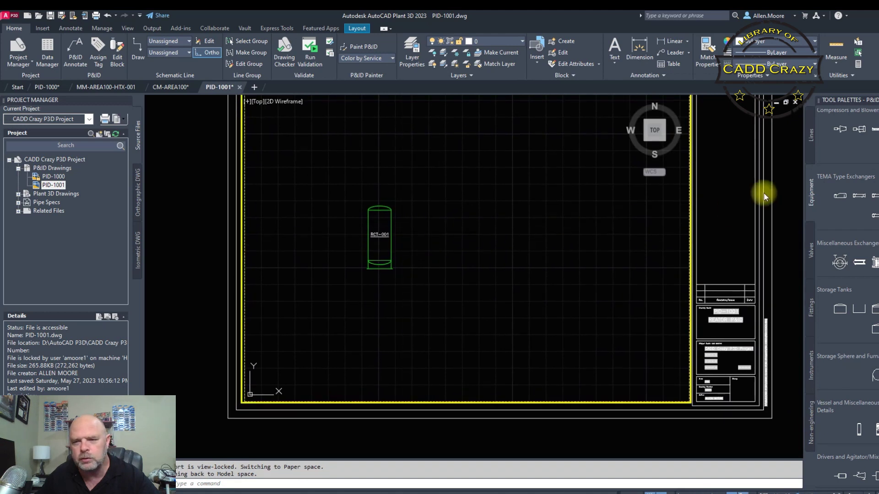
- Draw a process pipe line from left of the vessel to RCT-001's edge, adding a nozzle
{"action": "left_click", "coordinate": [809, 148]}
{"action": "left_click", "coordinate": [842, 136]}
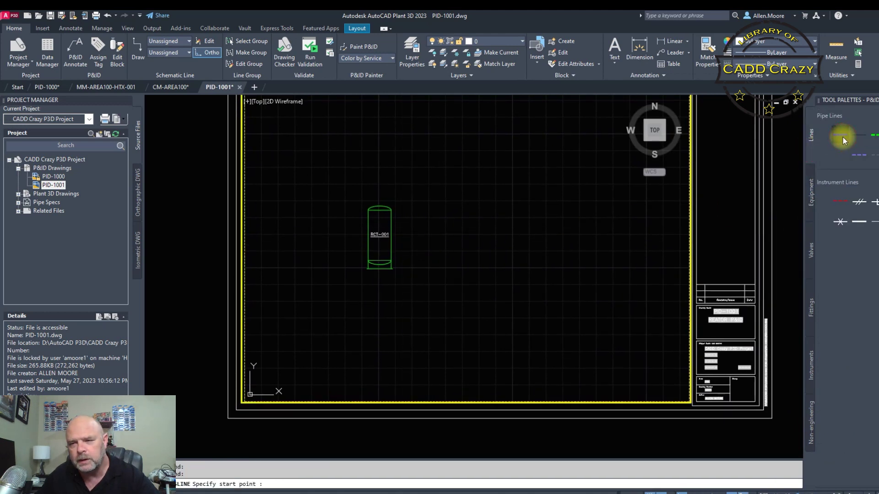
{"action": "scroll", "coordinate": [312, 262], "scroll_direction": "up", "scroll_amount": 3}
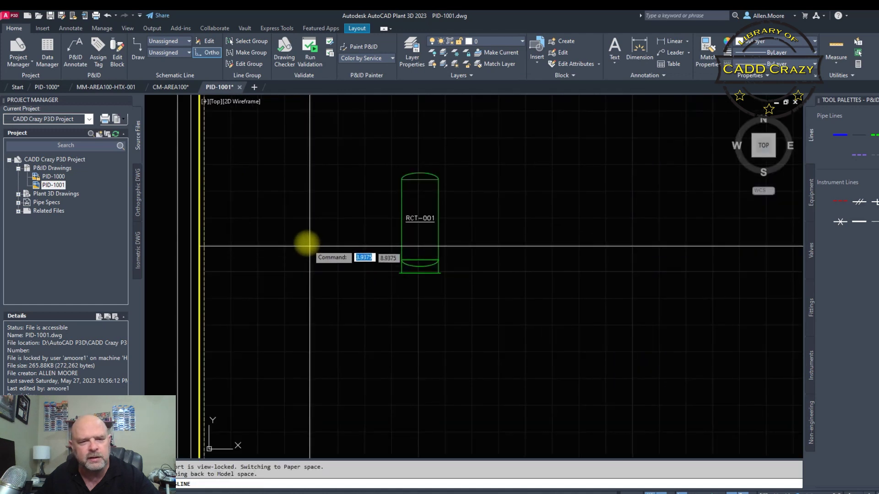
{"action": "left_click", "coordinate": [273, 202]}
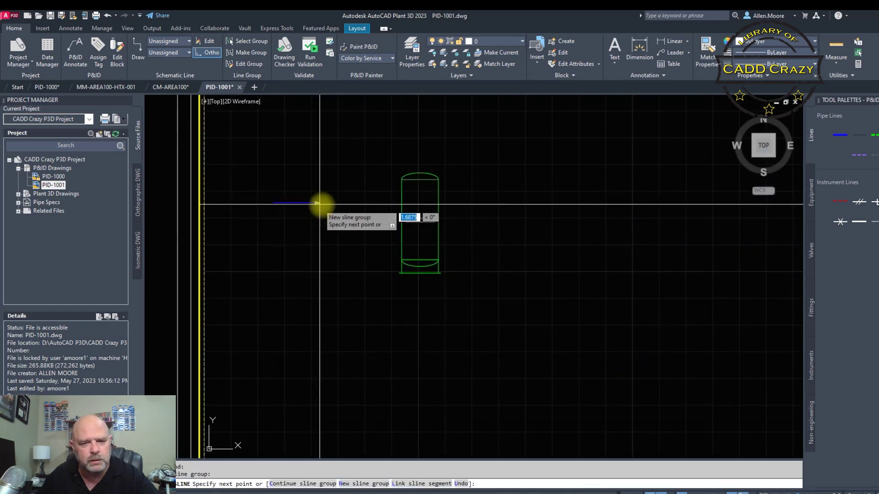
{"action": "left_click", "coordinate": [400, 203]}
{"action": "scroll", "coordinate": [393, 201], "scroll_direction": "up", "scroll_amount": 5}
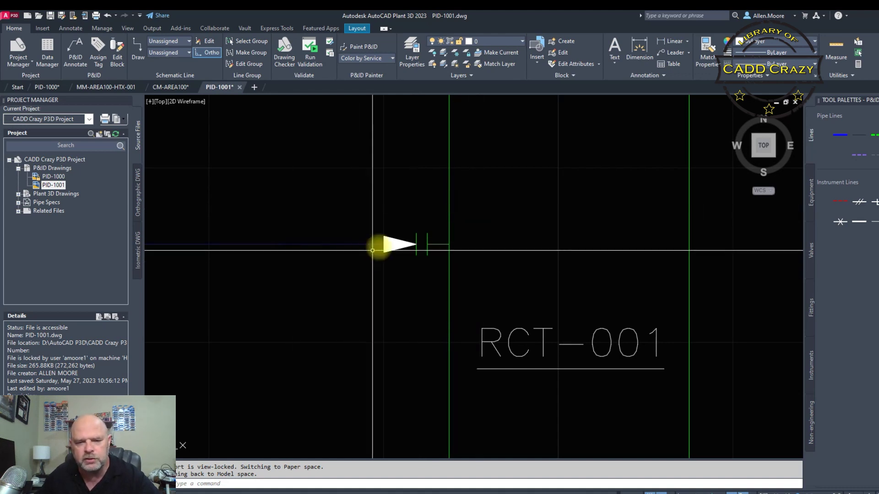
{"action": "scroll", "coordinate": [421, 251], "scroll_direction": "down", "scroll_amount": 6}
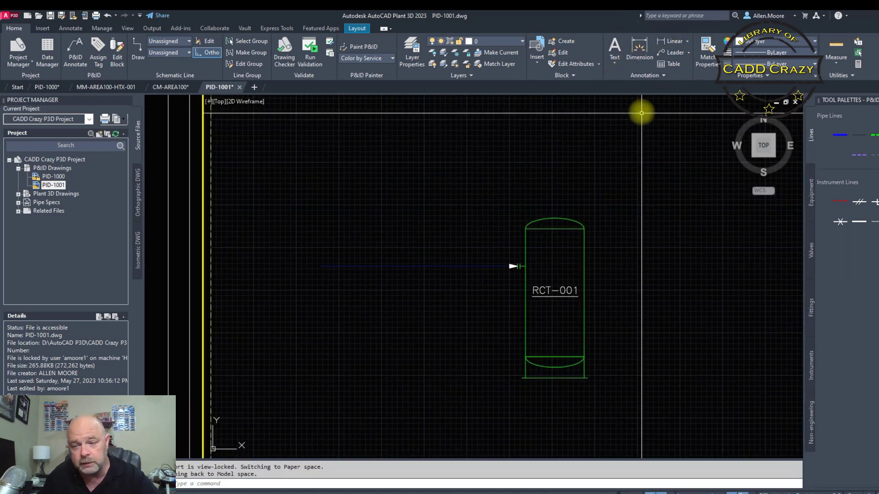
- Browse the fittings, equipment and off-page connector palette groups
{"action": "left_click", "coordinate": [808, 311]}
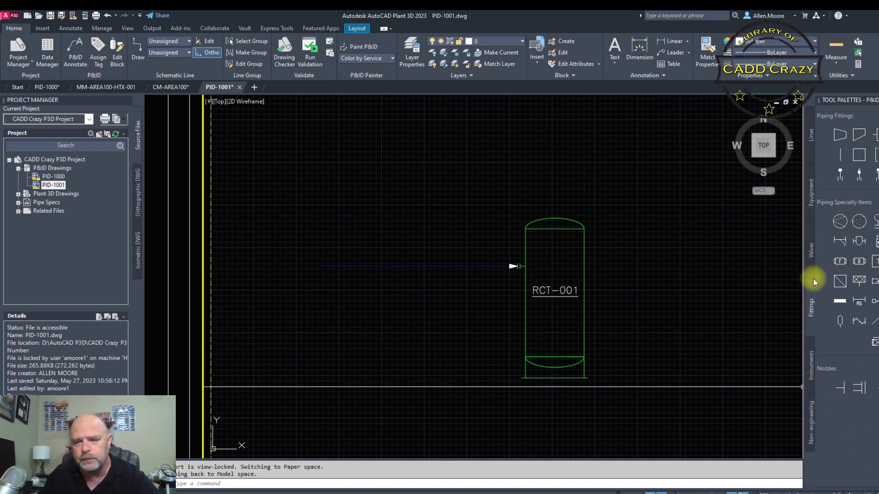
{"action": "left_click", "coordinate": [811, 195]}
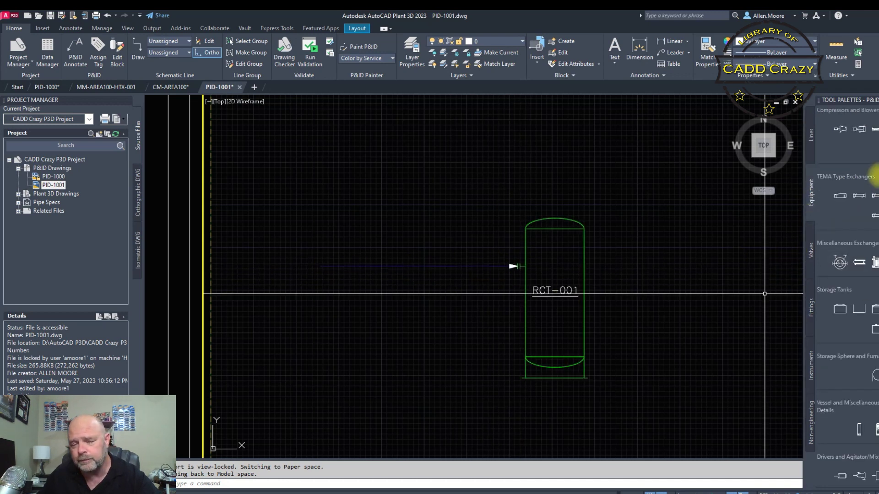
{"action": "left_click", "coordinate": [812, 428]}
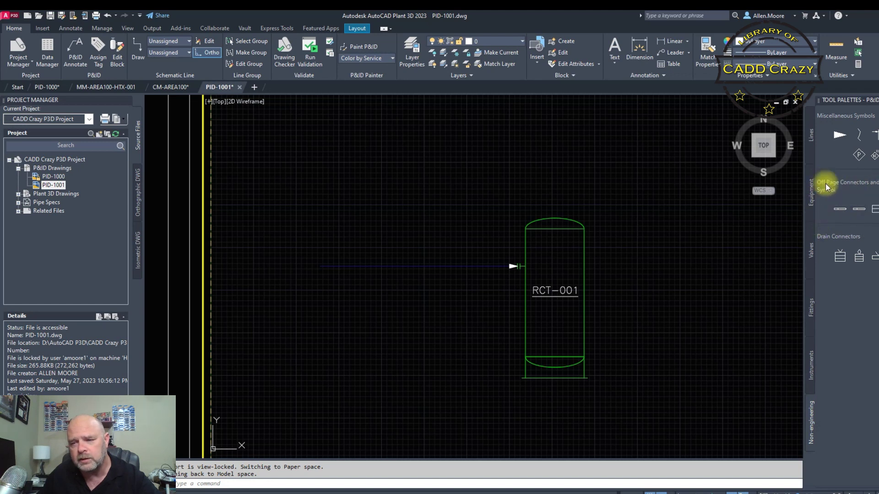
- Place an off-page connector at the left end of the line feeding RCT-001
{"action": "left_click", "coordinate": [840, 209]}
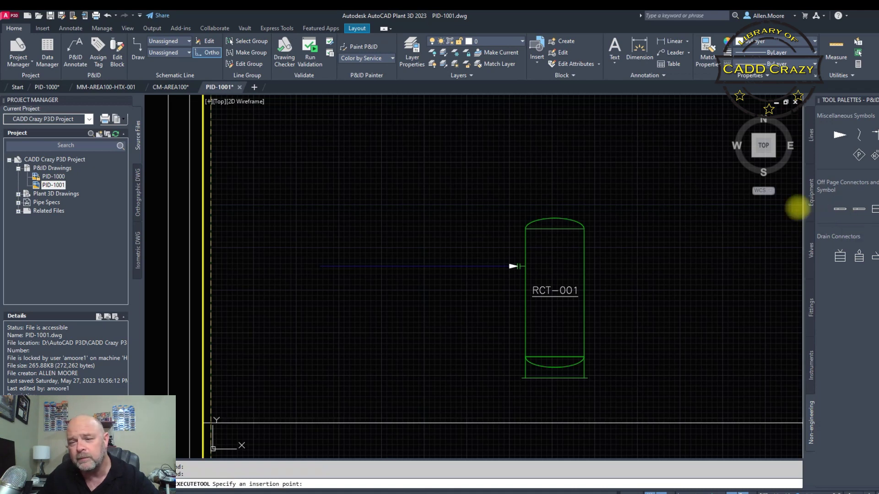
{"action": "scroll", "coordinate": [316, 274], "scroll_direction": "up", "scroll_amount": 4}
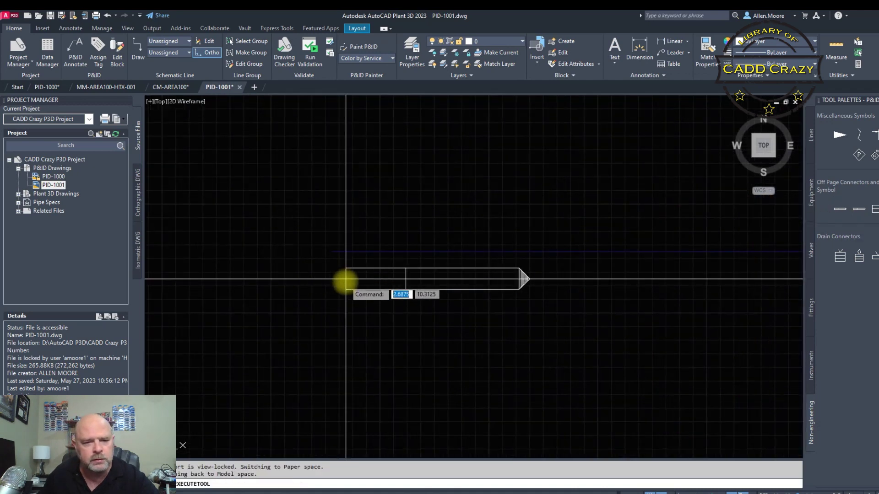
{"action": "left_click", "coordinate": [333, 252]}
{"action": "scroll", "coordinate": [304, 304], "scroll_direction": "down", "scroll_amount": 4}
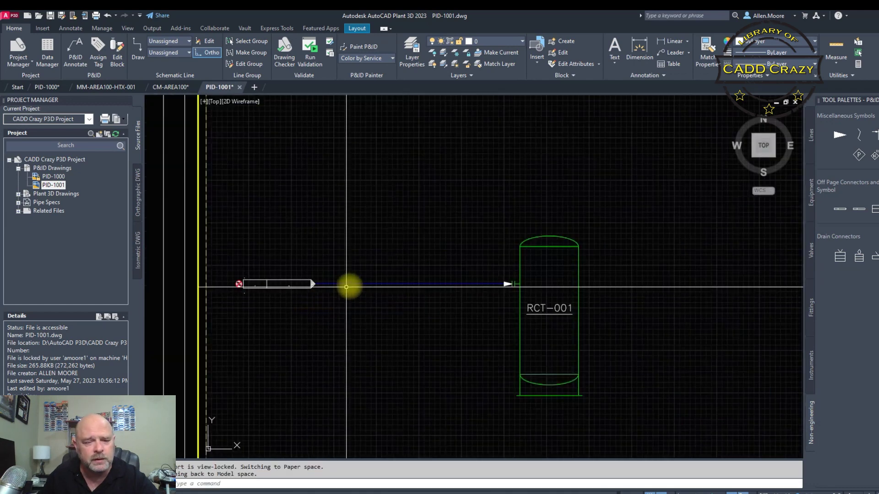
{"action": "left_click", "coordinate": [362, 284]}
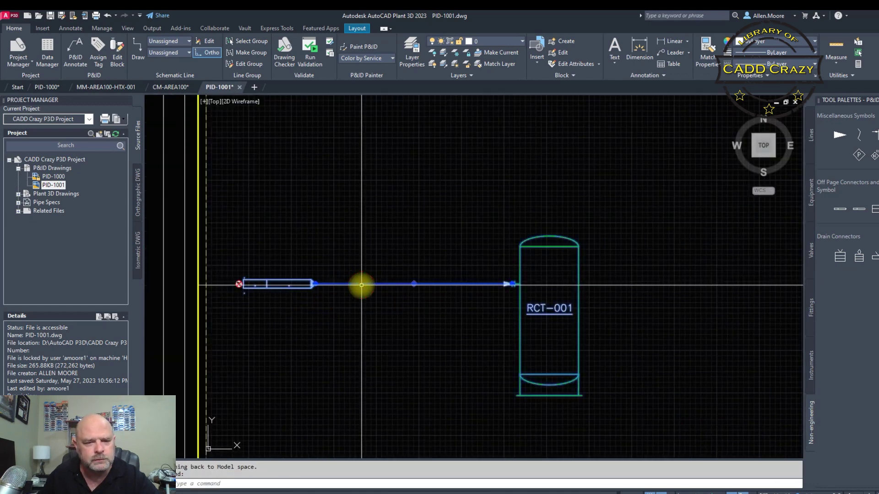
- Add a line tag annotation, still reading ?-?-?-?, above the process line feeding RCT-001
{"action": "right_click", "coordinate": [393, 285]}
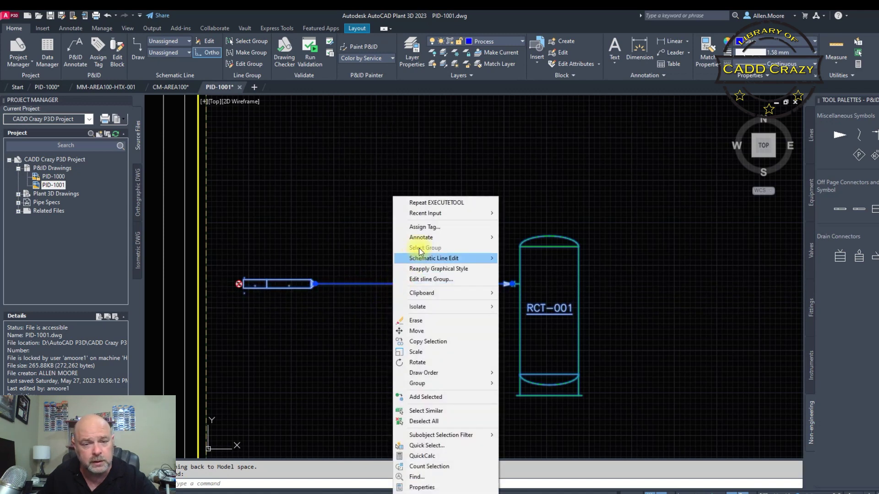
{"action": "mouse_move", "coordinate": [430, 238]}
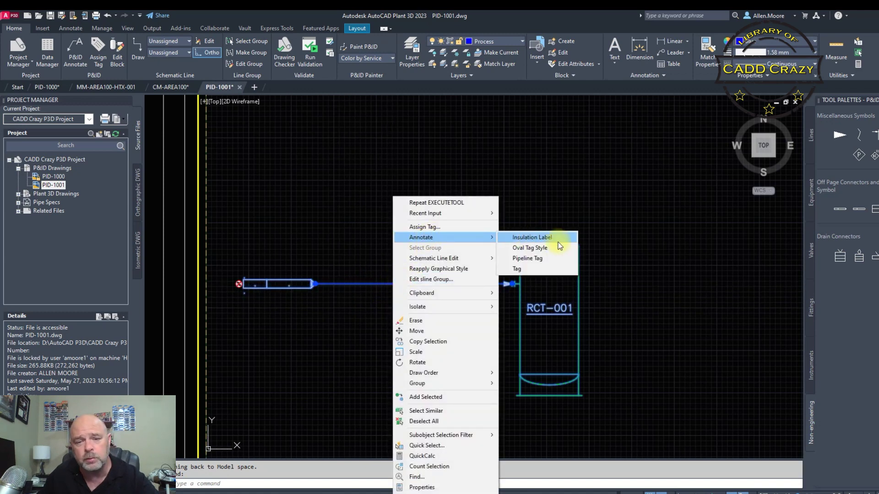
{"action": "left_click", "coordinate": [534, 274]}
{"action": "scroll", "coordinate": [428, 290], "scroll_direction": "up", "scroll_amount": 5}
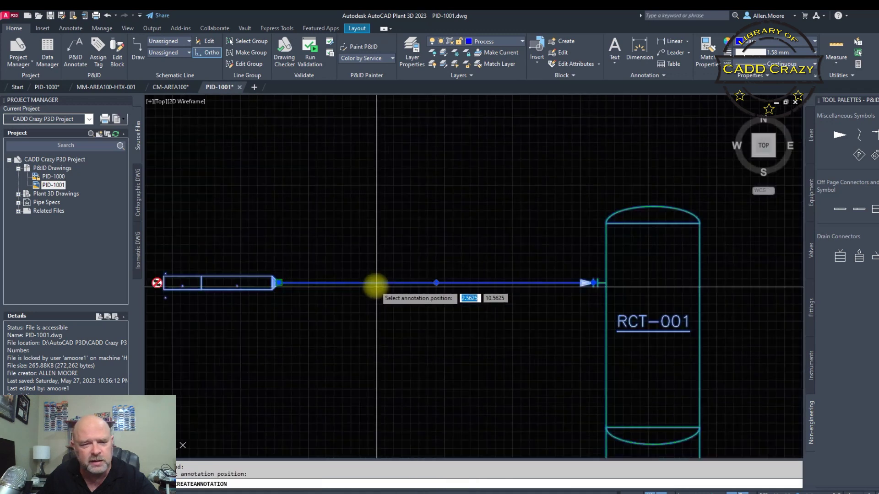
{"action": "left_click", "coordinate": [429, 252]}
{"action": "left_click", "coordinate": [427, 284]}
{"action": "left_click", "coordinate": [442, 285]}
{"action": "key", "text": "Escape"}
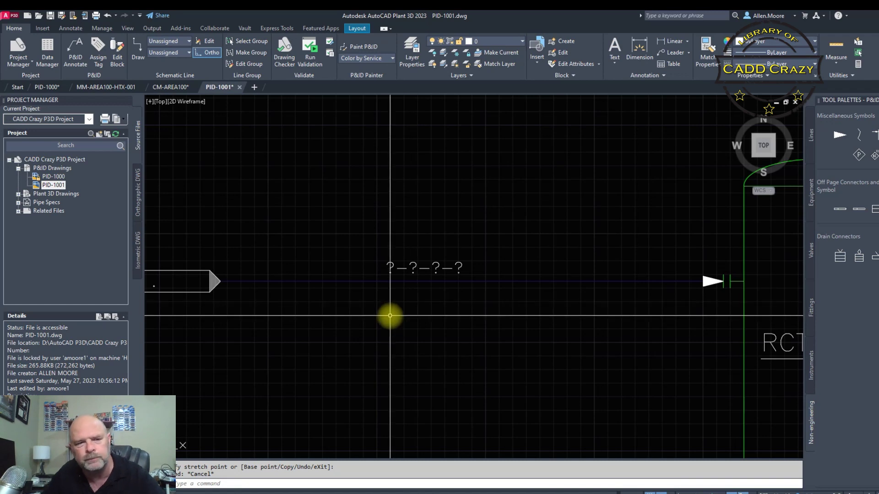
{"action": "scroll", "coordinate": [419, 298], "scroll_direction": "down", "scroll_amount": 3}
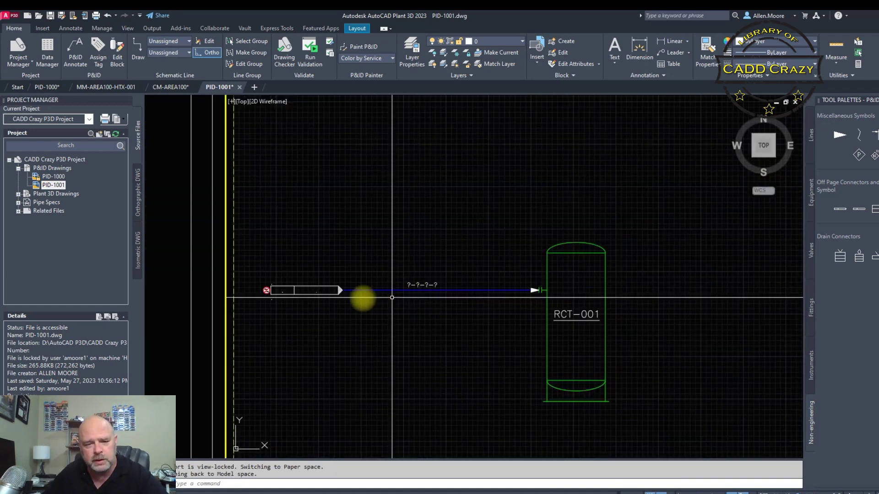
- Shorten the off-page connector against the sheet border and save PID-1001
{"action": "left_click", "coordinate": [304, 289]}
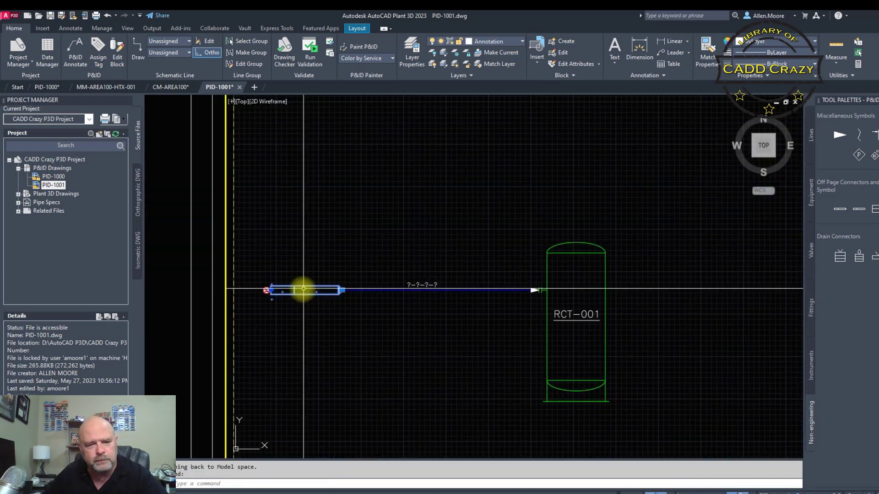
{"action": "scroll", "coordinate": [324, 300], "scroll_direction": "up", "scroll_amount": 5}
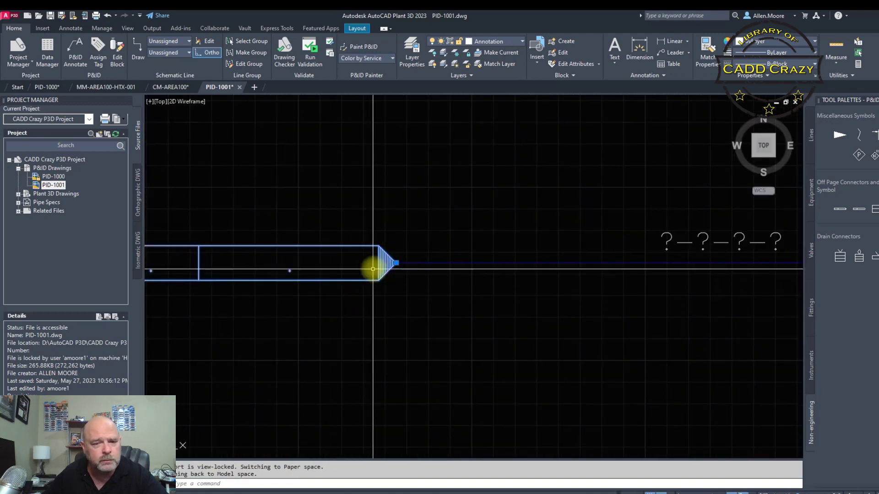
{"action": "left_click", "coordinate": [397, 263]}
{"action": "scroll", "coordinate": [348, 269], "scroll_direction": "down", "scroll_amount": 4}
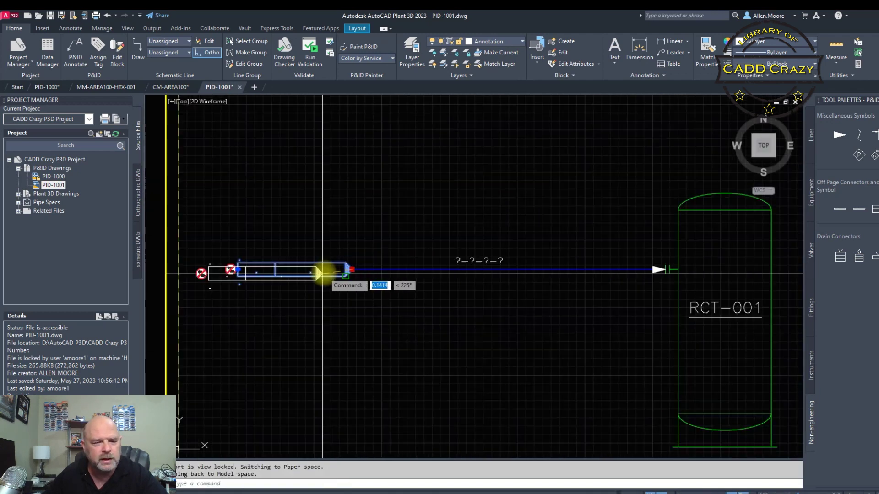
{"action": "scroll", "coordinate": [418, 274], "scroll_direction": "up", "scroll_amount": 3}
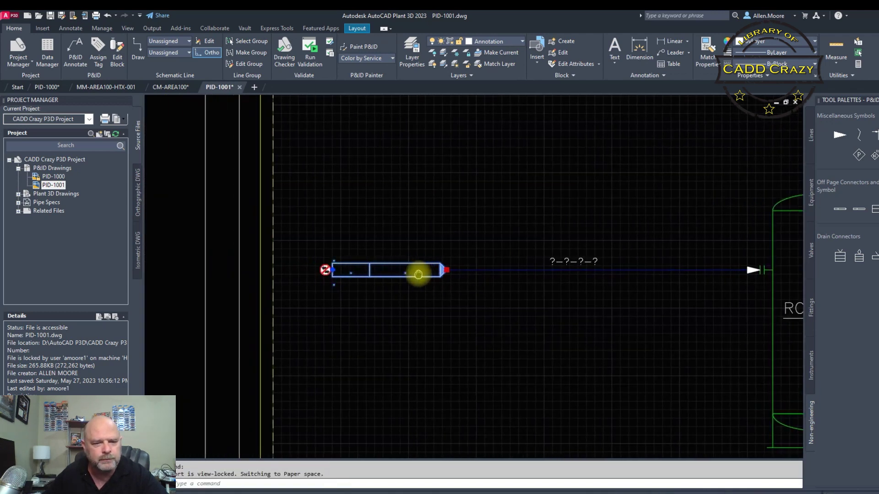
{"action": "left_click", "coordinate": [387, 270]}
{"action": "key", "text": "Escape"}
{"action": "scroll", "coordinate": [439, 277], "scroll_direction": "down", "scroll_amount": 2}
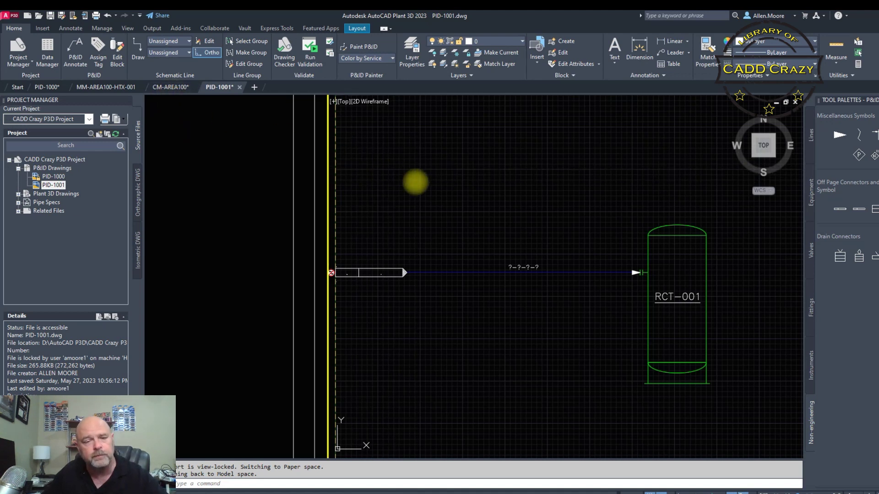
{"action": "key", "text": "ctrl+s"}
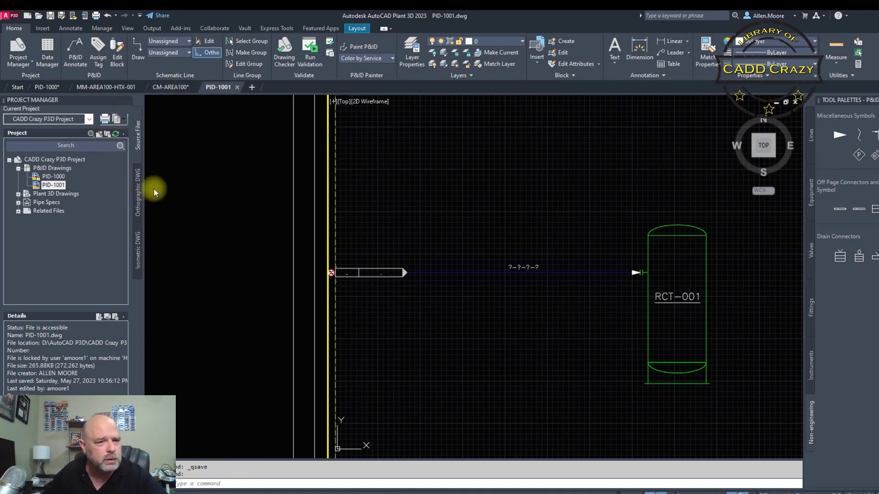
- In PID-1000, draw a primary process line running right from exchanger E-001 and select it
{"action": "left_click", "coordinate": [37, 88]}
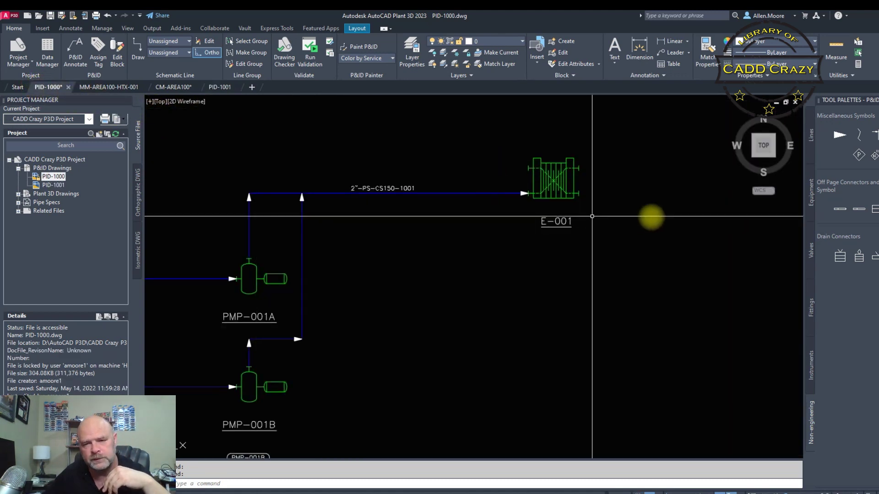
{"action": "middle_click_drag", "start_coordinate": [682, 200], "coordinate": [506, 234]}
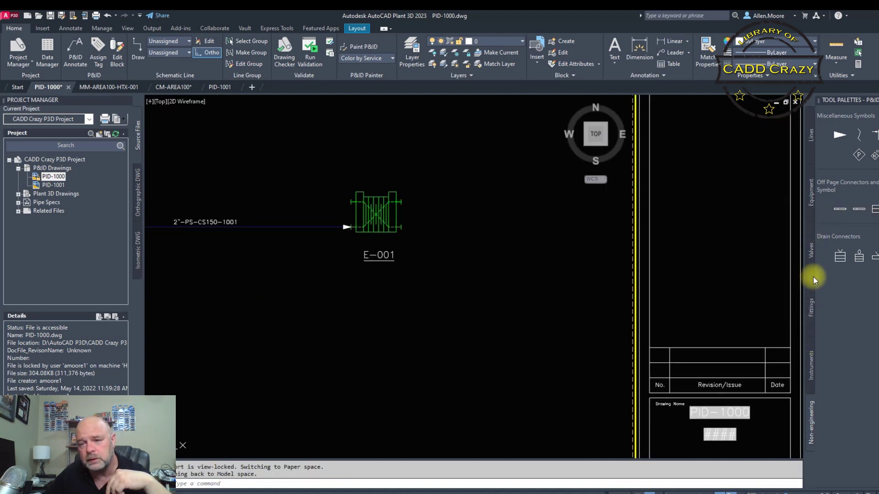
{"action": "left_click", "coordinate": [811, 137]}
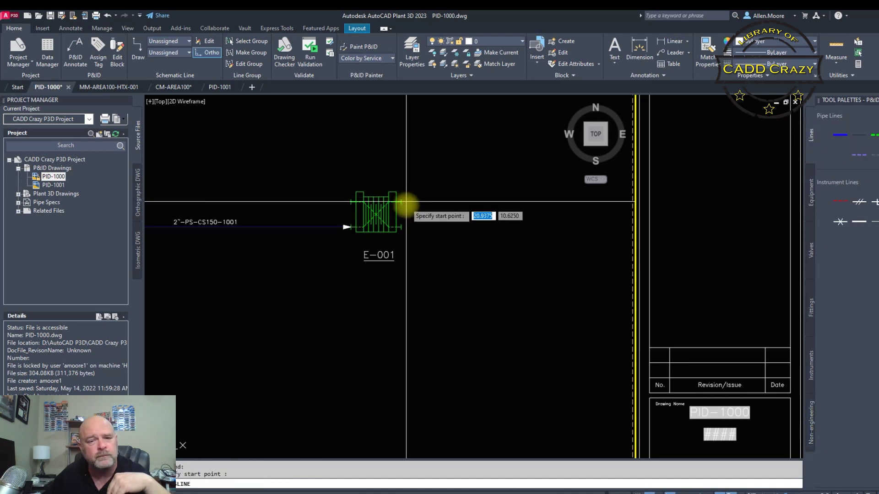
{"action": "scroll", "coordinate": [406, 201], "scroll_direction": "up", "scroll_amount": 2}
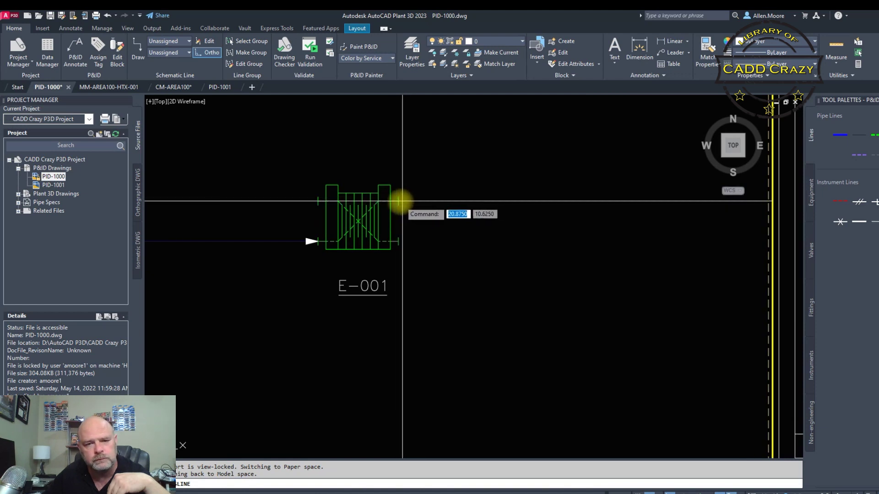
{"action": "left_click", "coordinate": [399, 201]}
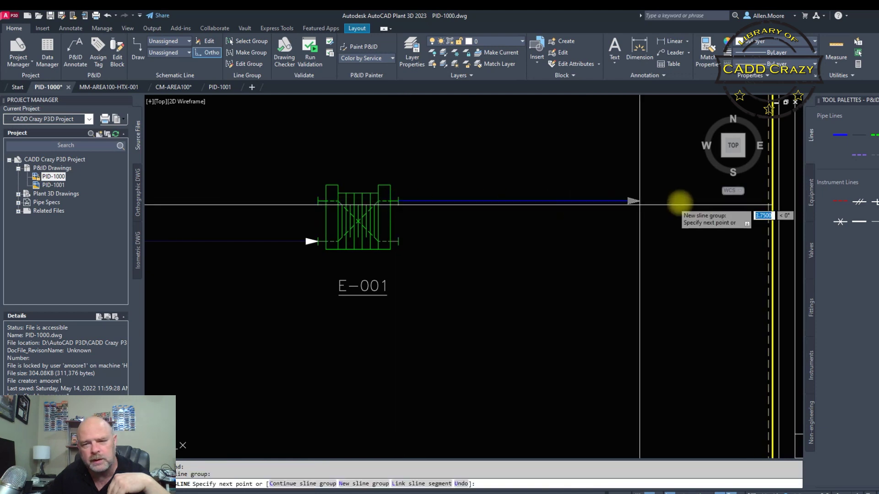
{"action": "left_click", "coordinate": [643, 202]}
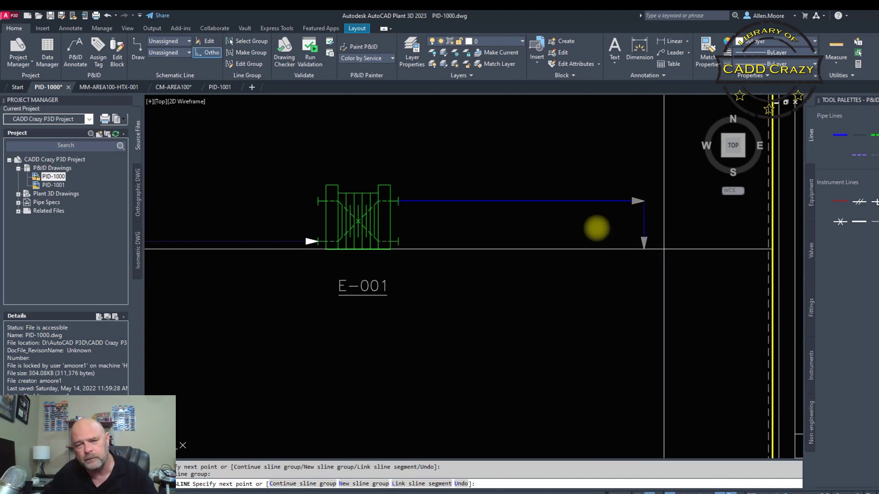
{"action": "key", "text": "Return"}
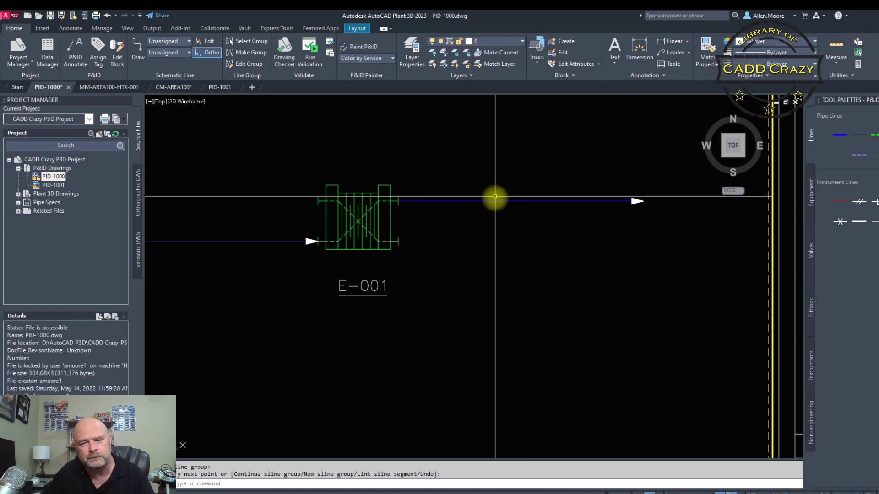
{"action": "left_click", "coordinate": [495, 199]}
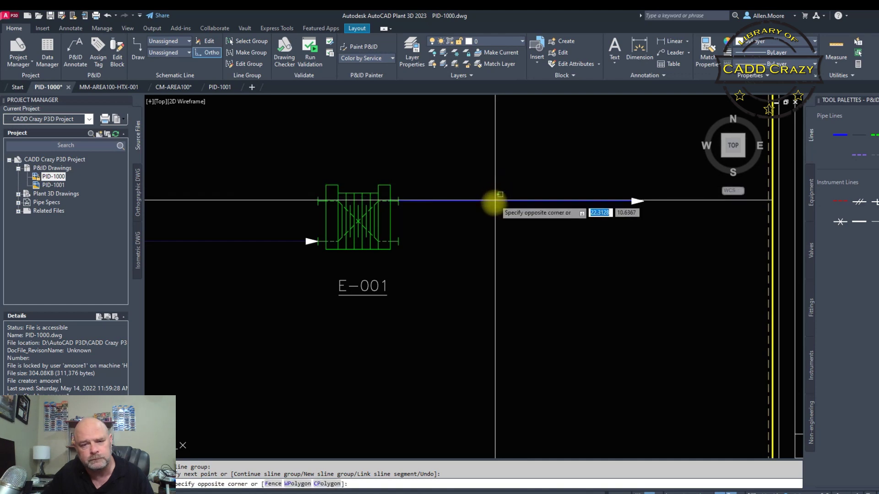
{"action": "left_click", "coordinate": [490, 201]}
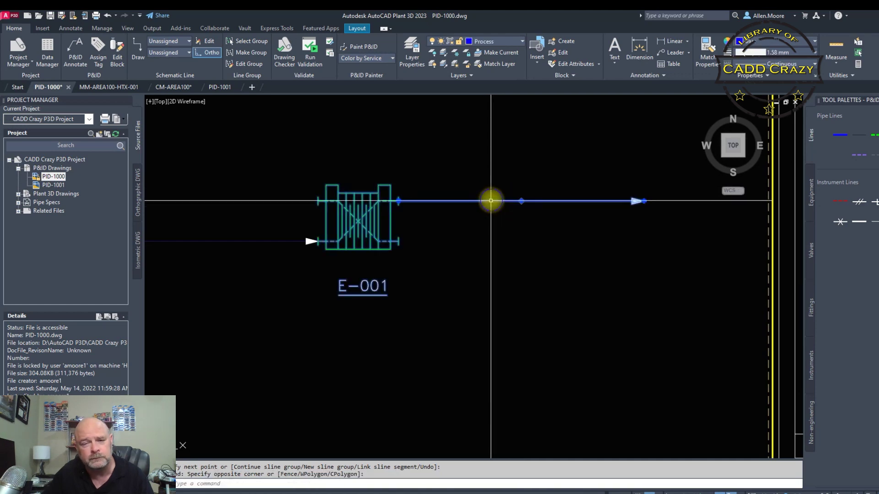
- Tag the new line 3"-PS-CS150-002 (size 3", service PS, spec CS150) and place its label above
{"action": "right_click", "coordinate": [491, 201]}
{"action": "mouse_move", "coordinate": [537, 232]}
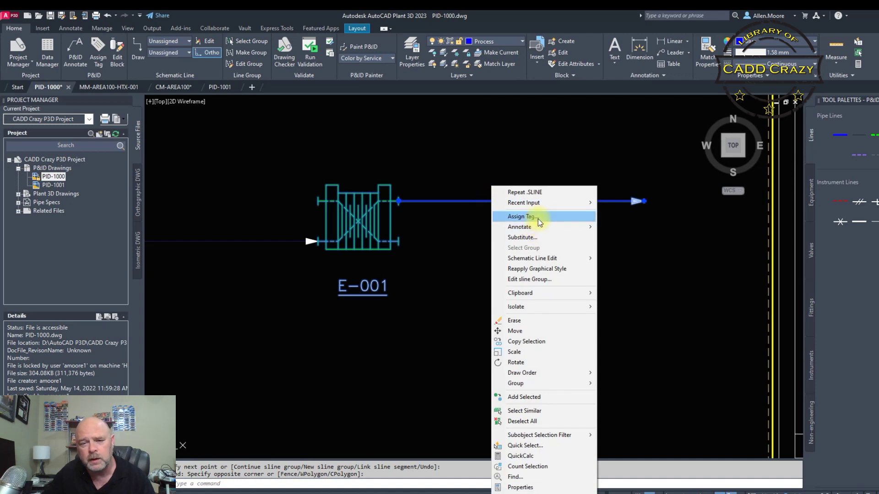
{"action": "left_click", "coordinate": [537, 218]}
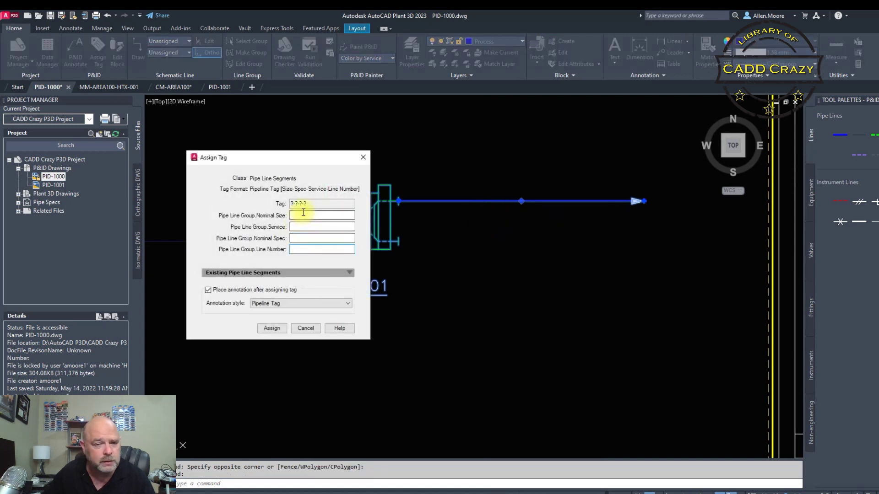
{"action": "left_click", "coordinate": [303, 214]}
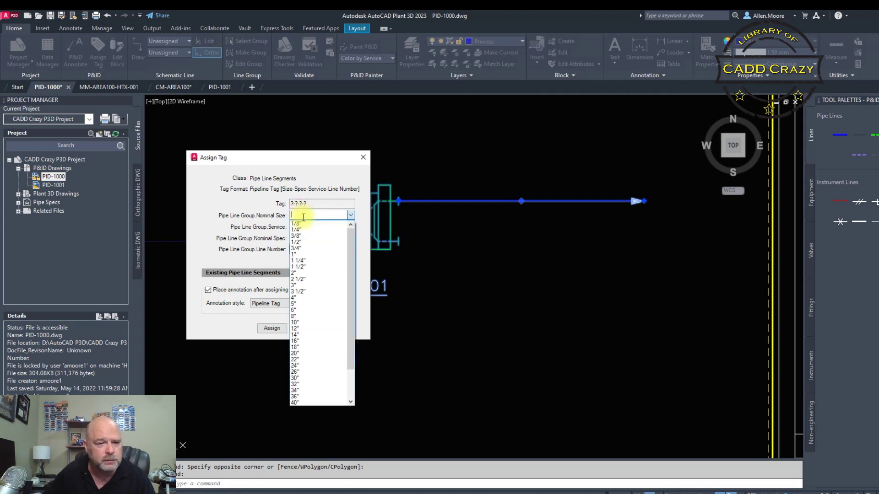
{"action": "left_click", "coordinate": [295, 286]}
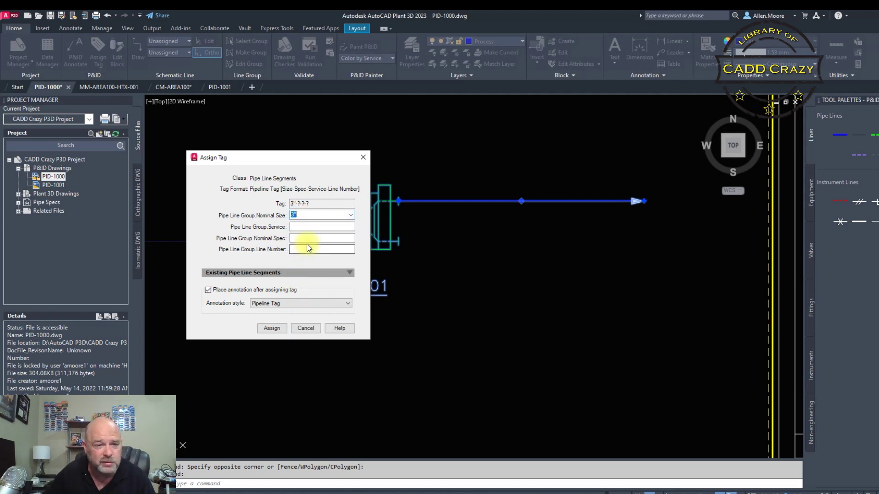
{"action": "left_click", "coordinate": [309, 228]}
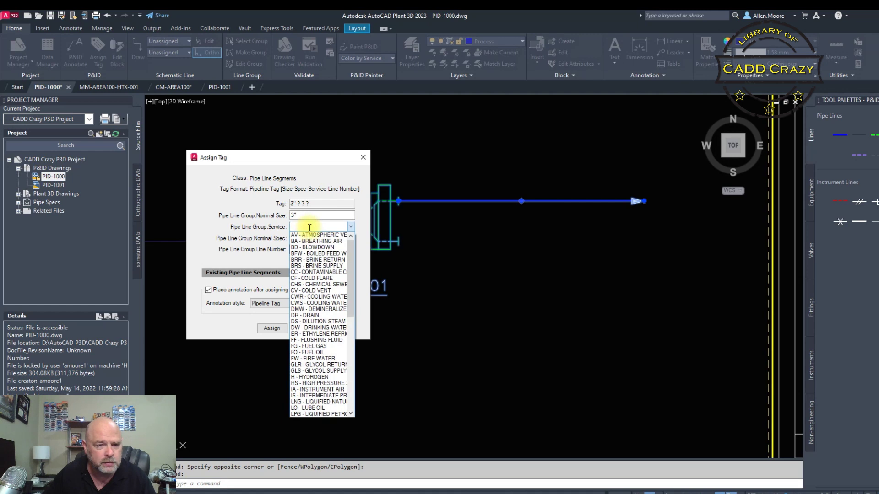
{"action": "left_click", "coordinate": [310, 228]}
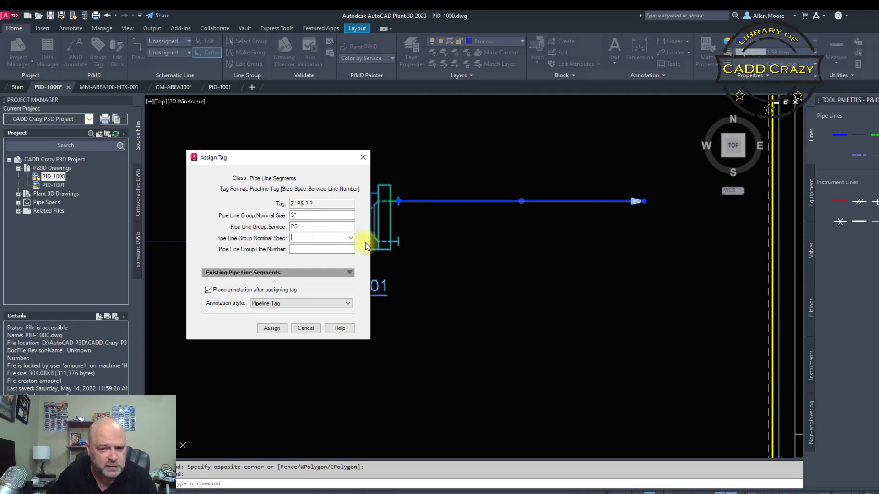
{"action": "left_click", "coordinate": [351, 238]}
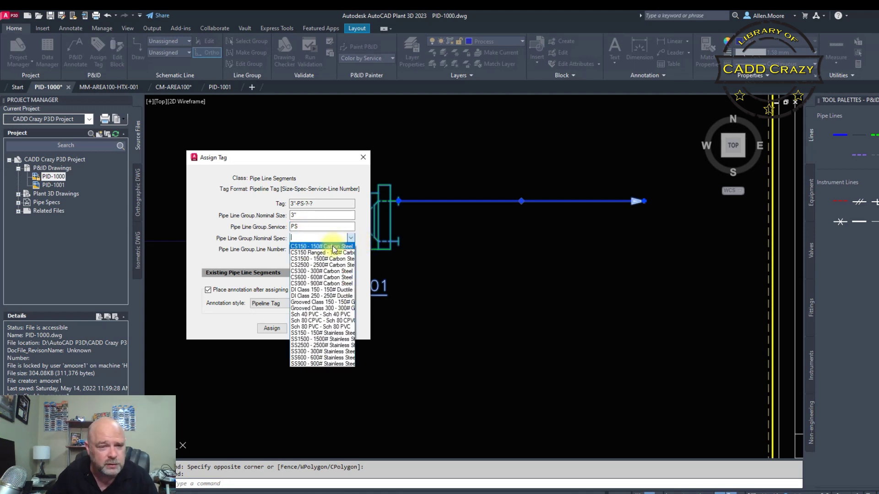
{"action": "left_click", "coordinate": [333, 247]}
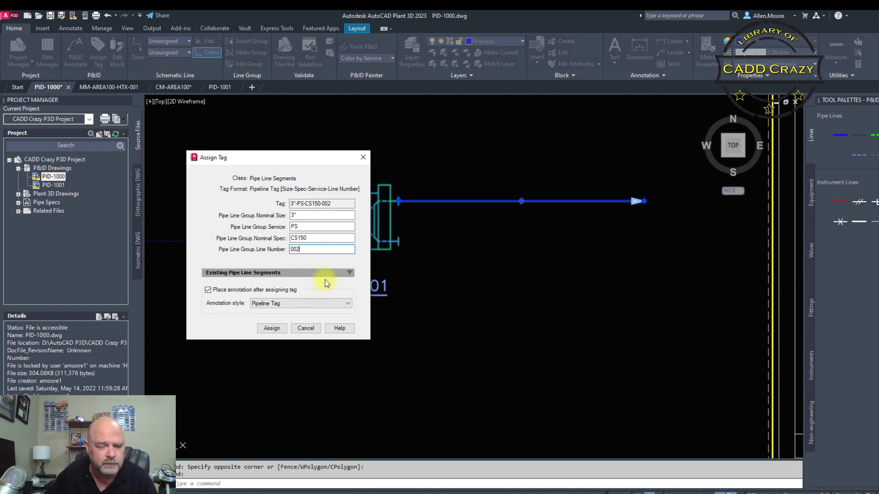
{"action": "left_click", "coordinate": [272, 328]}
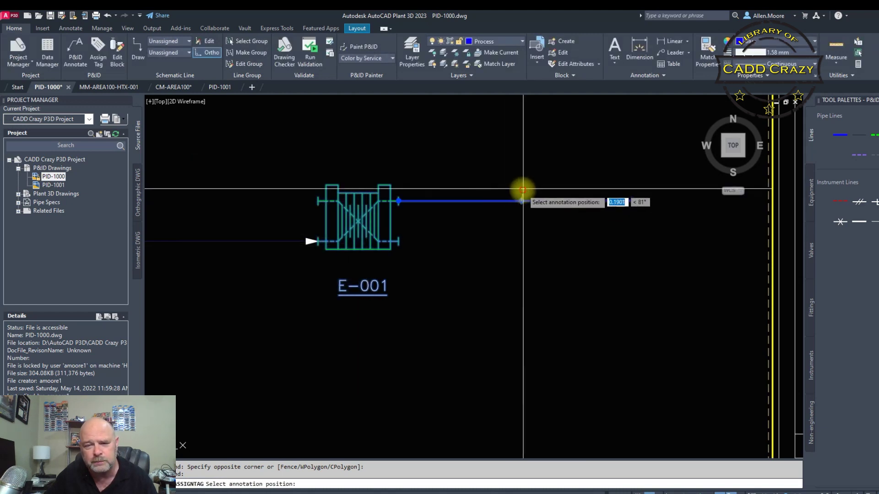
{"action": "left_click", "coordinate": [522, 189]}
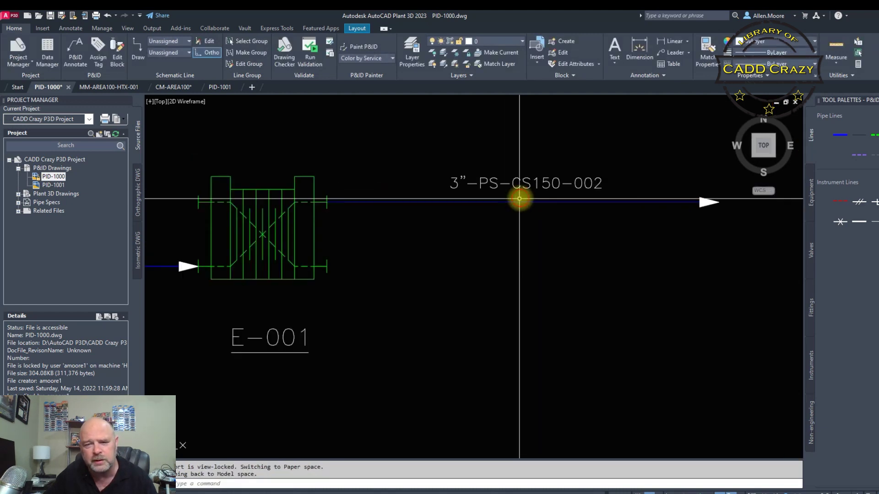
{"action": "left_click", "coordinate": [520, 196]}
{"action": "key", "text": "Escape"}
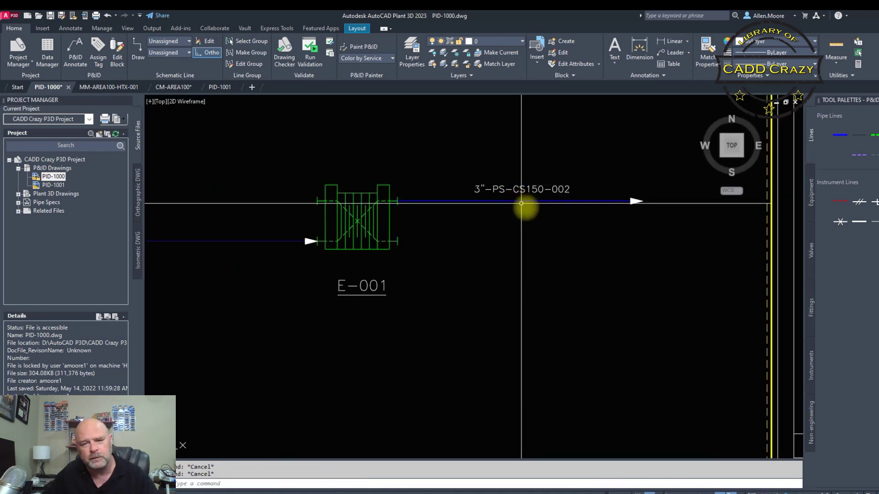
- Change the E-001 outlet line's number to 1002 in Properties, making it 3"-PS-CS150-1002
{"action": "middle_click_drag", "start_coordinate": [579, 232], "coordinate": [557, 258]}
{"action": "scroll", "coordinate": [557, 259], "scroll_direction": "down", "scroll_amount": 3}
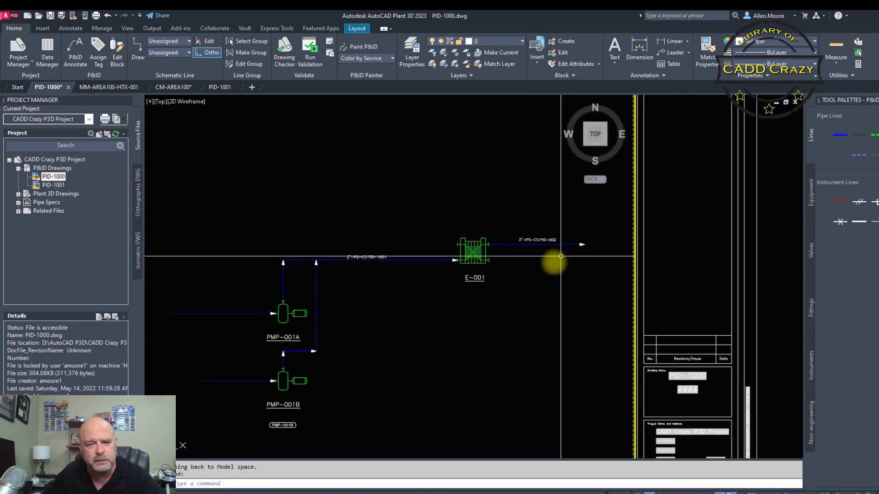
{"action": "scroll", "coordinate": [366, 273], "scroll_direction": "up", "scroll_amount": 4}
{"action": "scroll", "coordinate": [367, 276], "scroll_direction": "down", "scroll_amount": 3}
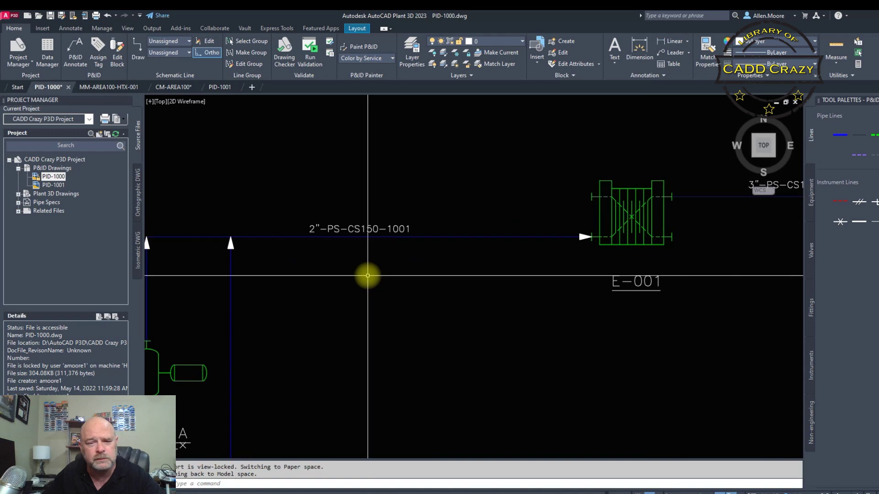
{"action": "middle_click_drag", "start_coordinate": [506, 261], "coordinate": [442, 279]}
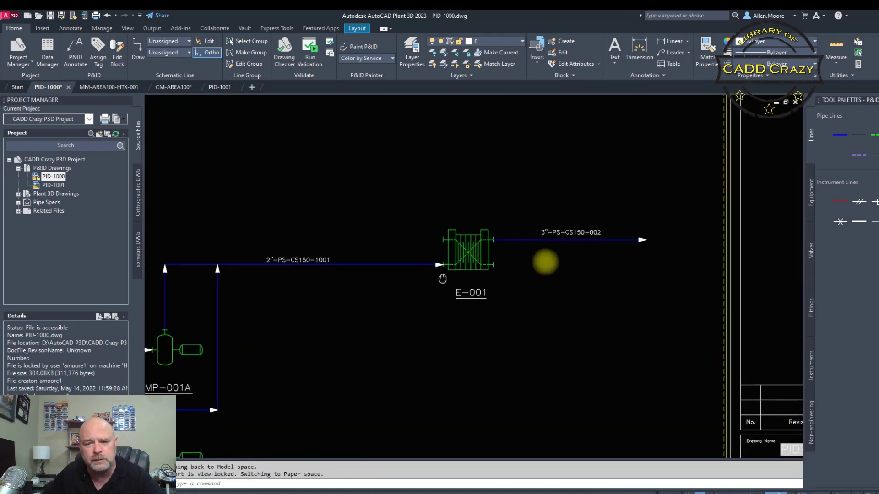
{"action": "scroll", "coordinate": [600, 238], "scroll_direction": "up", "scroll_amount": 4}
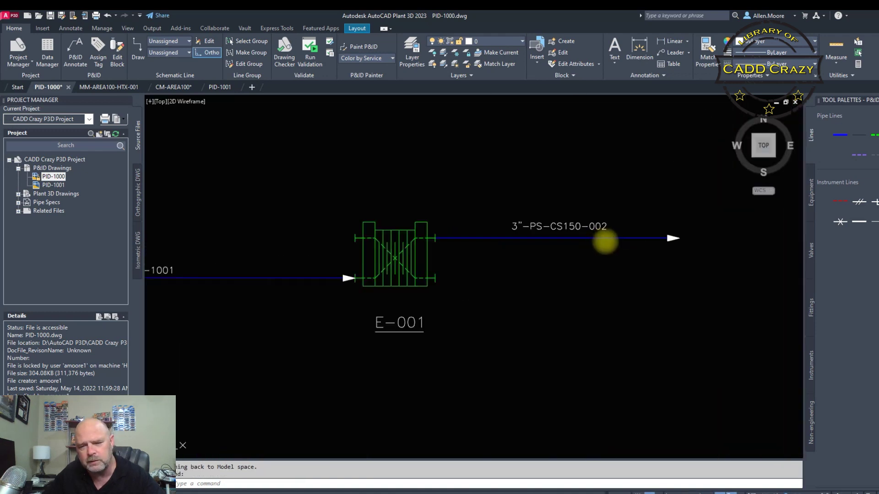
{"action": "left_click", "coordinate": [622, 236]}
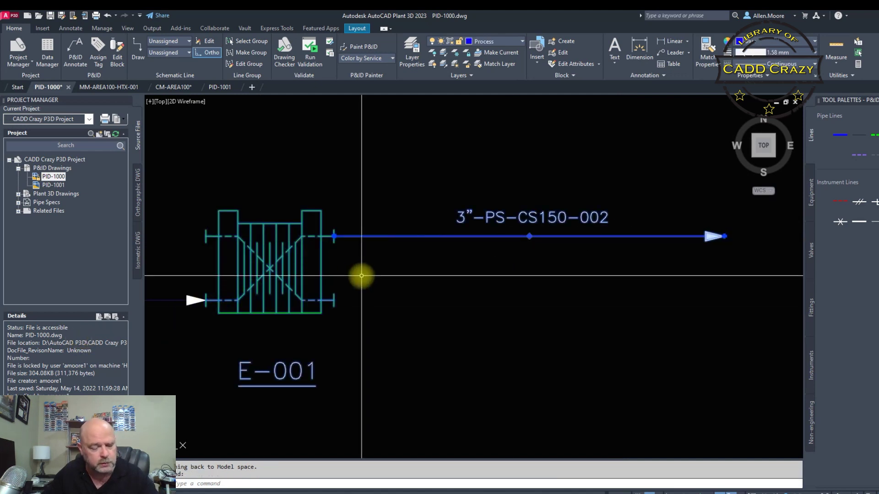
{"action": "key", "text": "ctrl+1"}
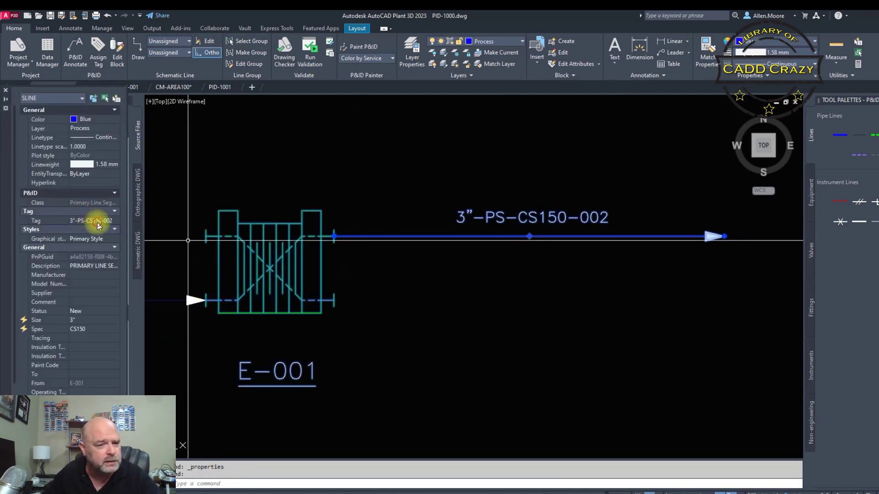
{"action": "left_click", "coordinate": [97, 221]}
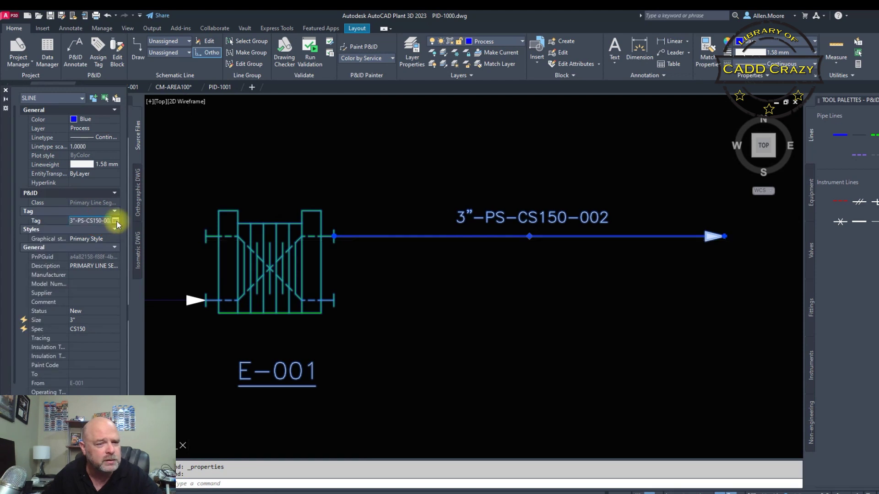
{"action": "left_click", "coordinate": [116, 221]}
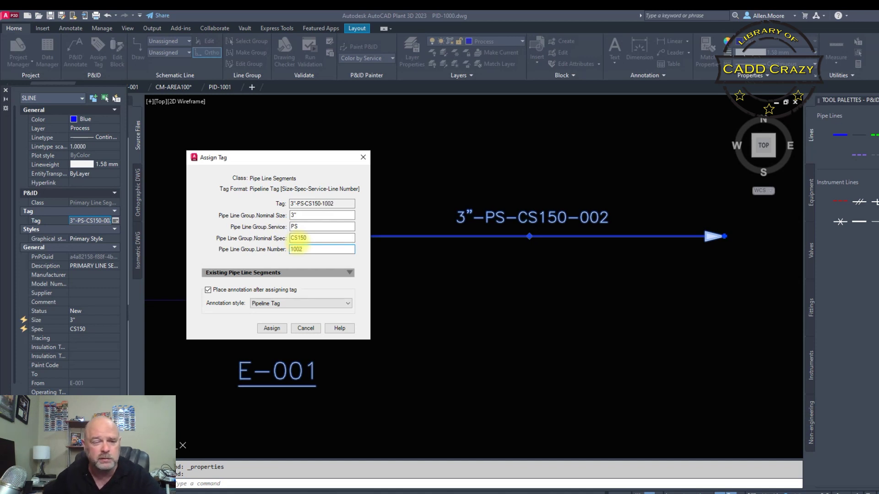
{"action": "left_click", "coordinate": [272, 328]}
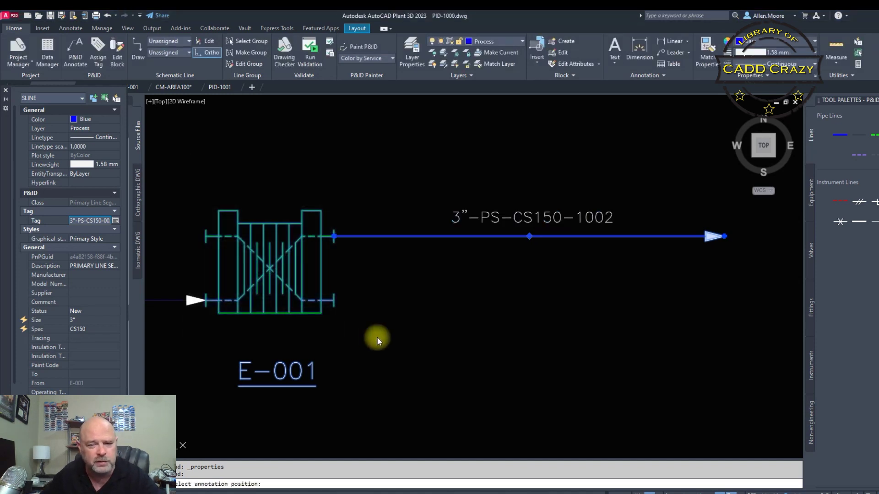
{"action": "key", "text": "Escape"}
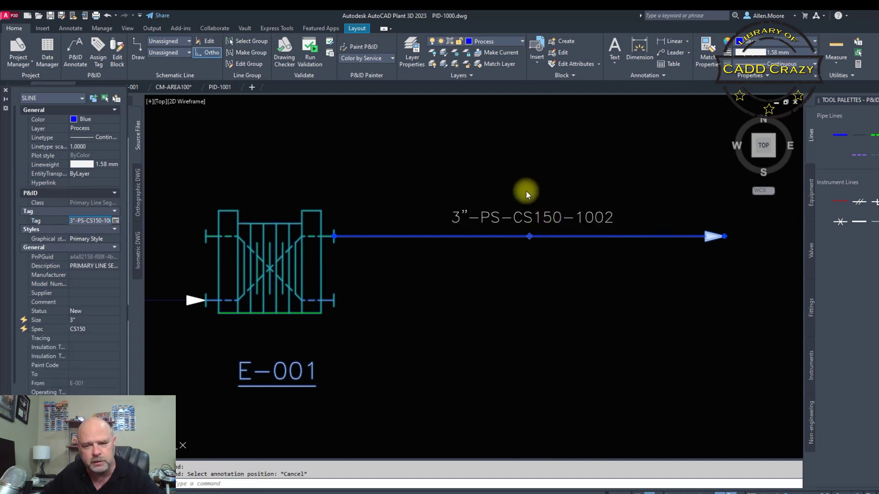
{"action": "key", "text": "Escape"}
{"action": "middle_click_drag", "start_coordinate": [633, 215], "coordinate": [573, 219]}
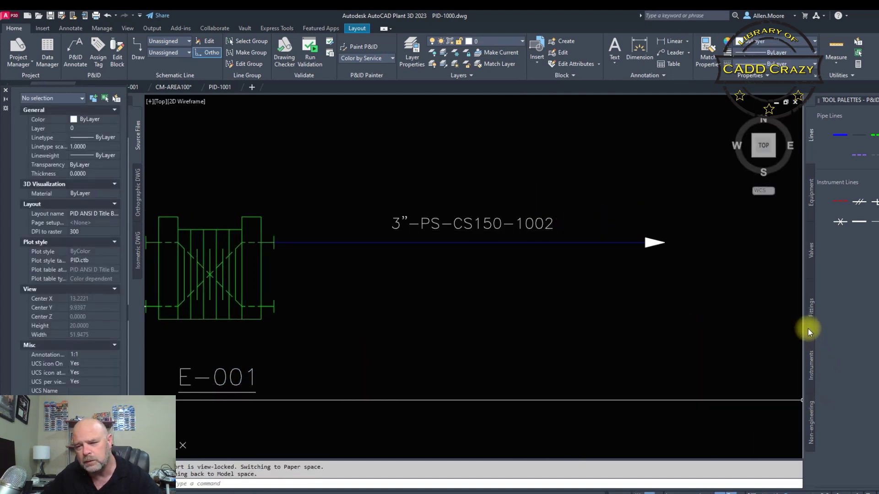
- Insert an Off Page Connector at the arrow end of line 3"-PS-CS150-1002
{"action": "left_click", "coordinate": [811, 415]}
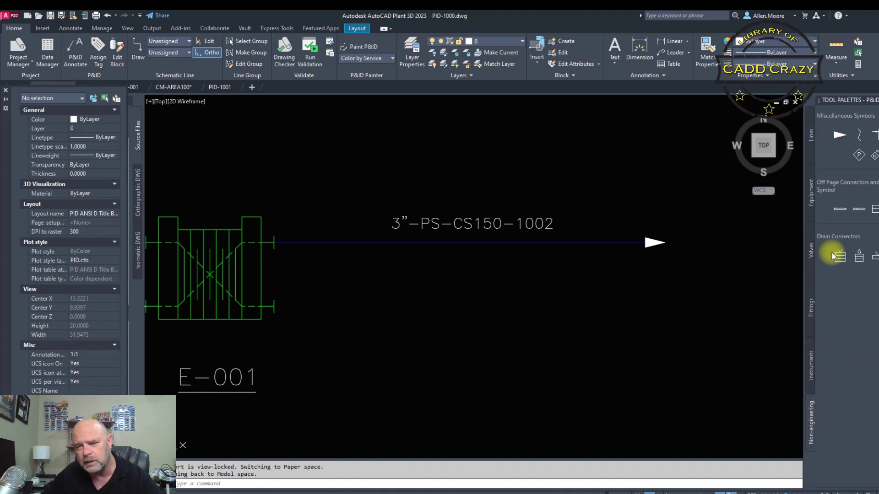
{"action": "left_click", "coordinate": [839, 211]}
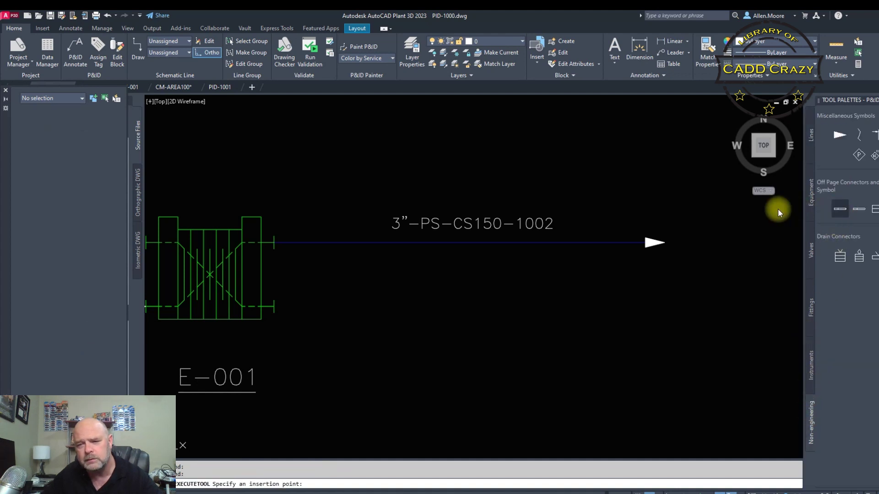
{"action": "left_click", "coordinate": [668, 243]}
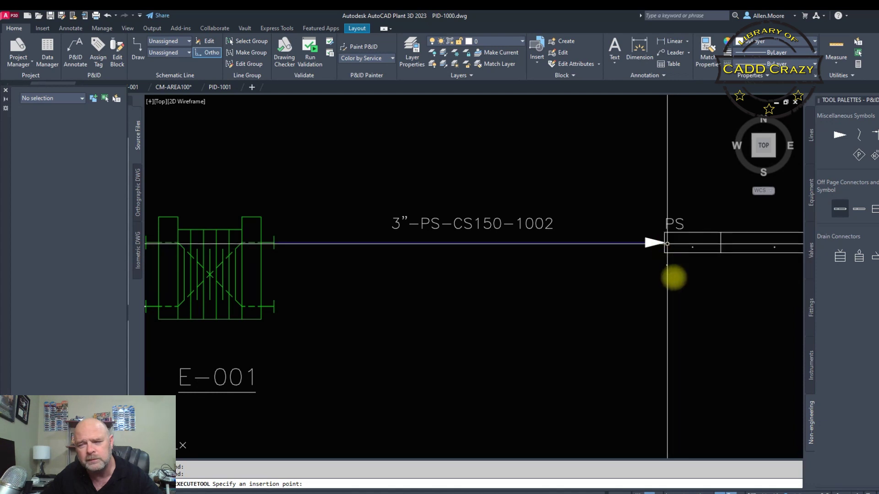
{"action": "scroll", "coordinate": [687, 318], "scroll_direction": "down", "scroll_amount": 2}
{"action": "scroll", "coordinate": [628, 293], "scroll_direction": "up", "scroll_amount": 3}
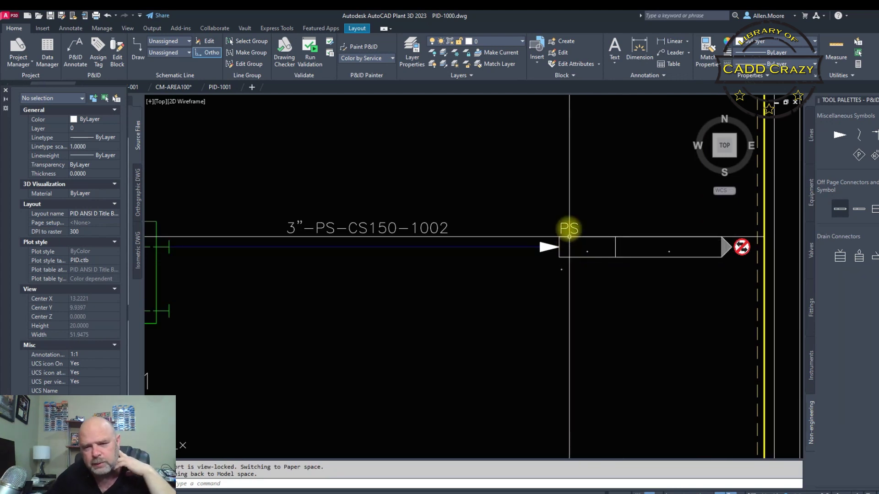
{"action": "mouse_move", "coordinate": [568, 228]}
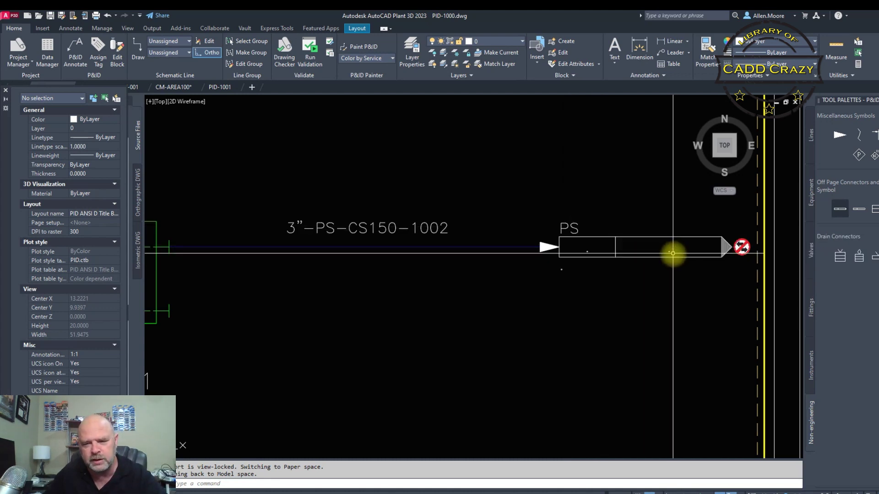
- Check the new PS off-page connector, then save PID-1000
{"action": "left_click", "coordinate": [600, 238]}
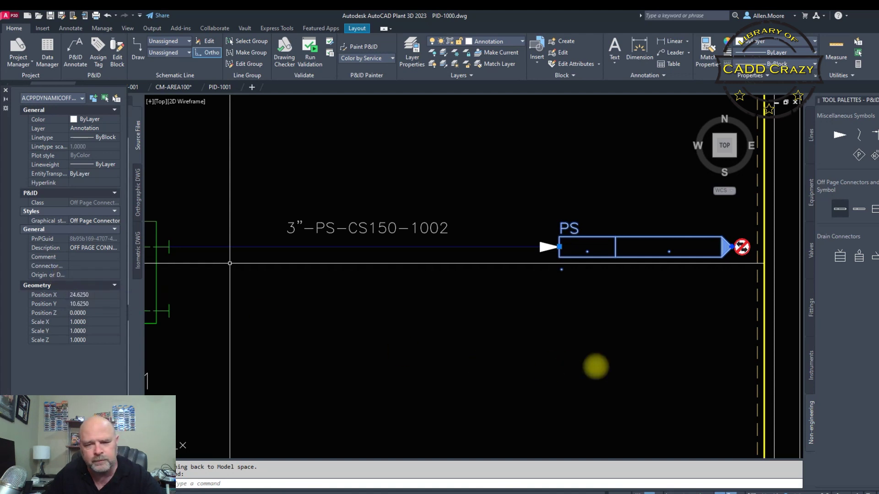
{"action": "key", "text": "Escape"}
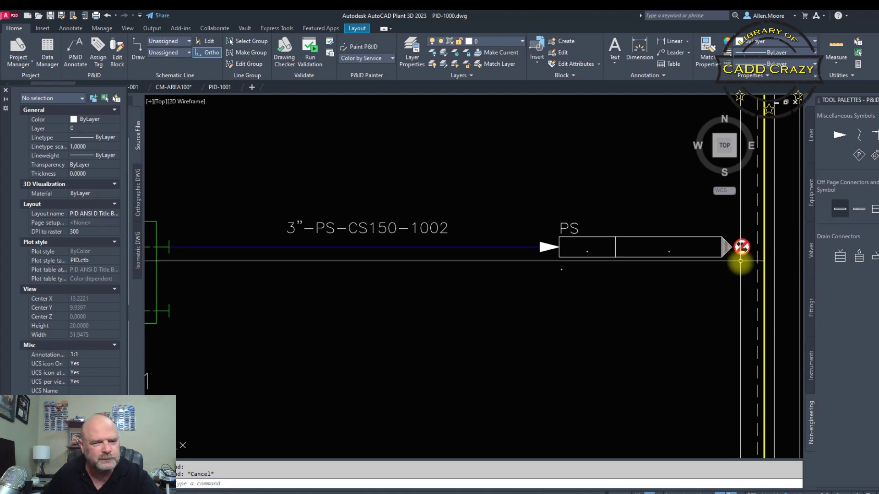
{"action": "key", "text": "ctrl+s"}
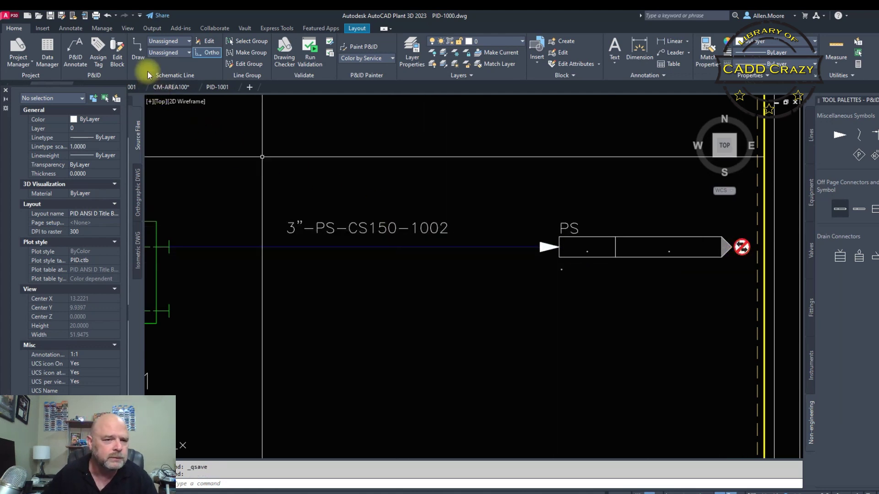
- Switch to PID-1001 and zoom in on the off-page connector on the line to RCT-001
{"action": "left_click", "coordinate": [215, 87]}
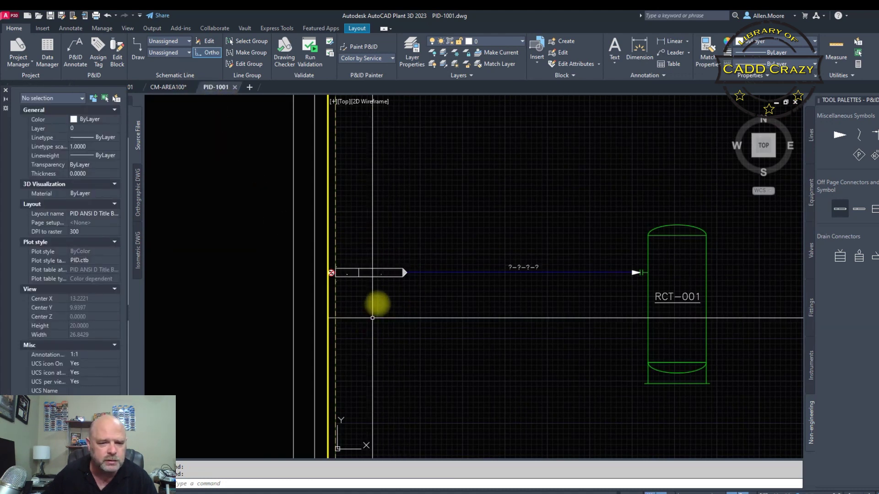
{"action": "scroll", "coordinate": [376, 299], "scroll_direction": "up", "scroll_amount": 2}
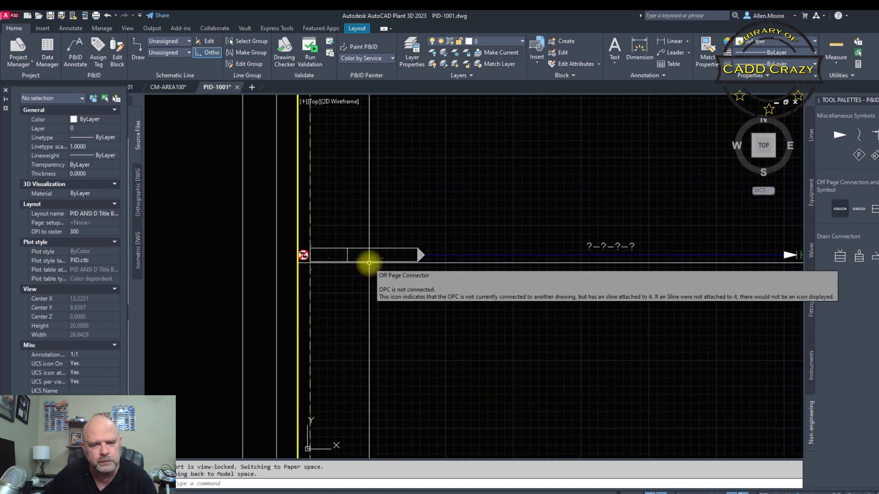
{"action": "left_click", "coordinate": [369, 263]}
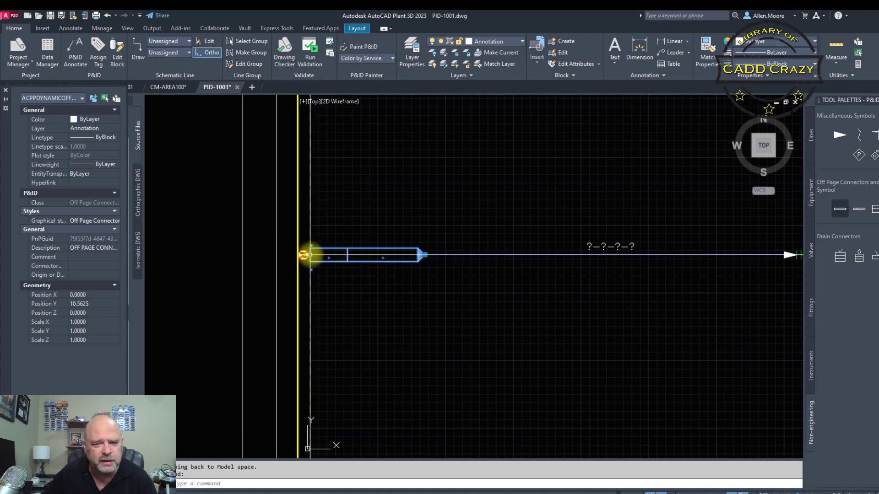
{"action": "scroll", "coordinate": [310, 255], "scroll_direction": "up", "scroll_amount": 4}
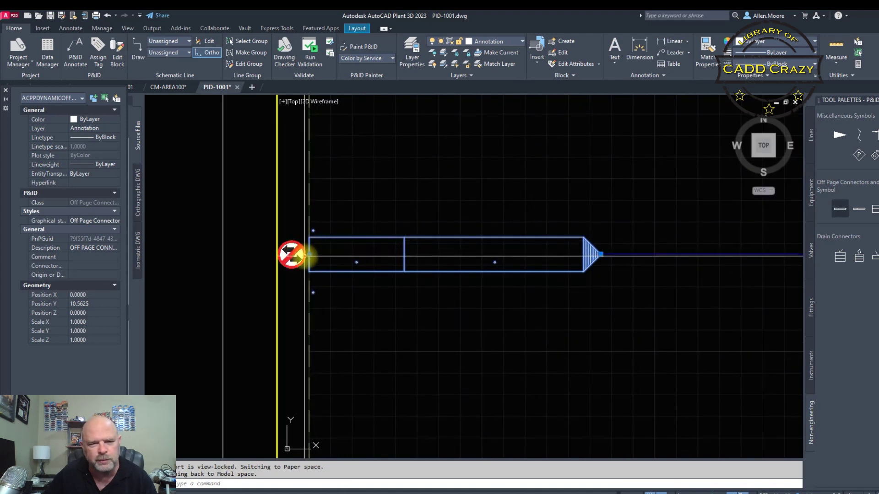
{"action": "mouse_move", "coordinate": [309, 255]}
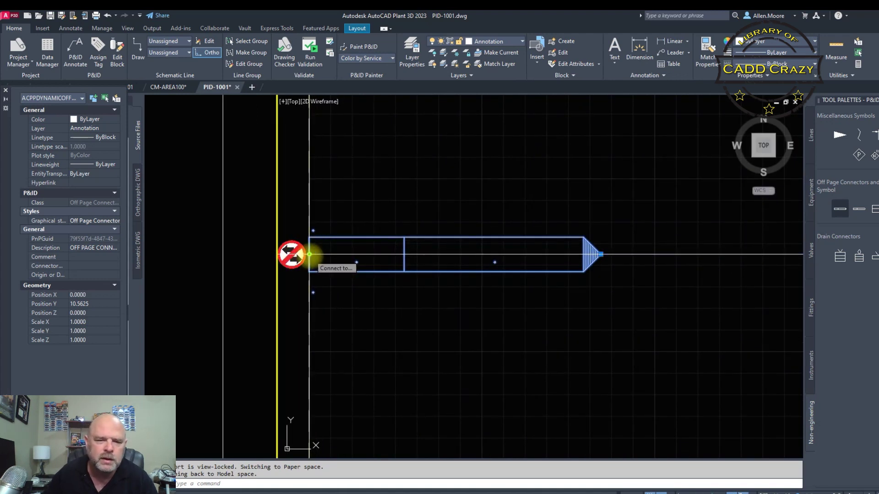
{"action": "scroll", "coordinate": [321, 255], "scroll_direction": "down", "scroll_amount": 4}
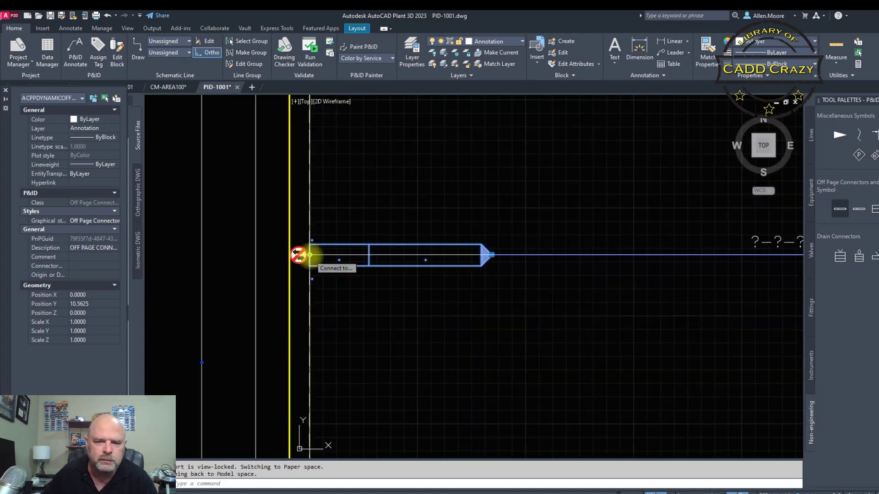
{"action": "scroll", "coordinate": [341, 254], "scroll_direction": "up", "scroll_amount": 2}
{"action": "middle_click_drag", "start_coordinate": [339, 254], "coordinate": [245, 255]}
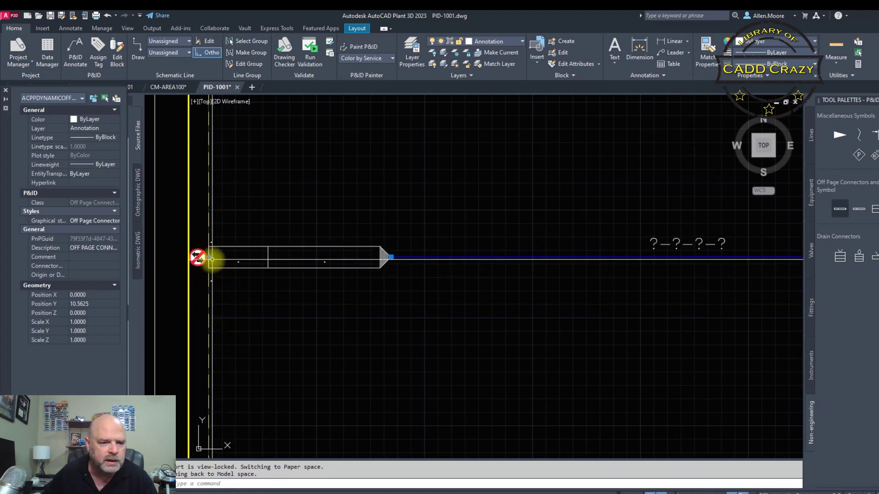
{"action": "mouse_move", "coordinate": [209, 257]}
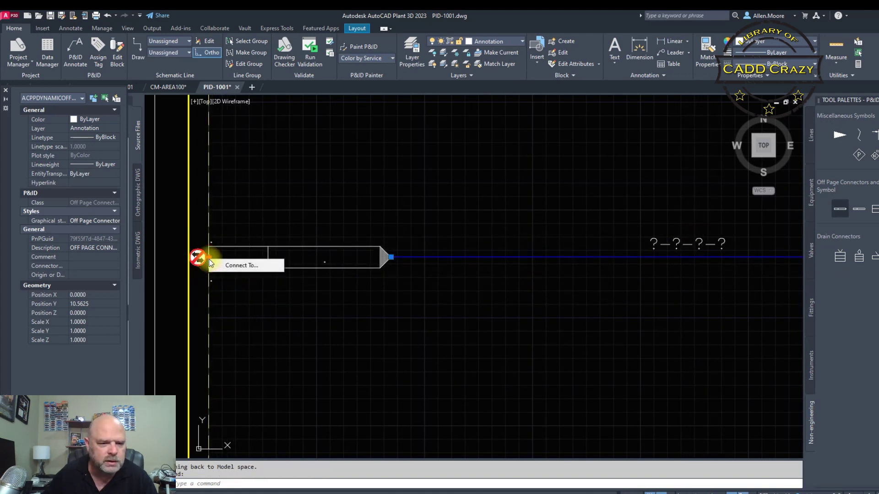
- Connect this off-page connector to PID-1000's 3"-PS-CS150-1002 connector
{"action": "left_click", "coordinate": [252, 267]}
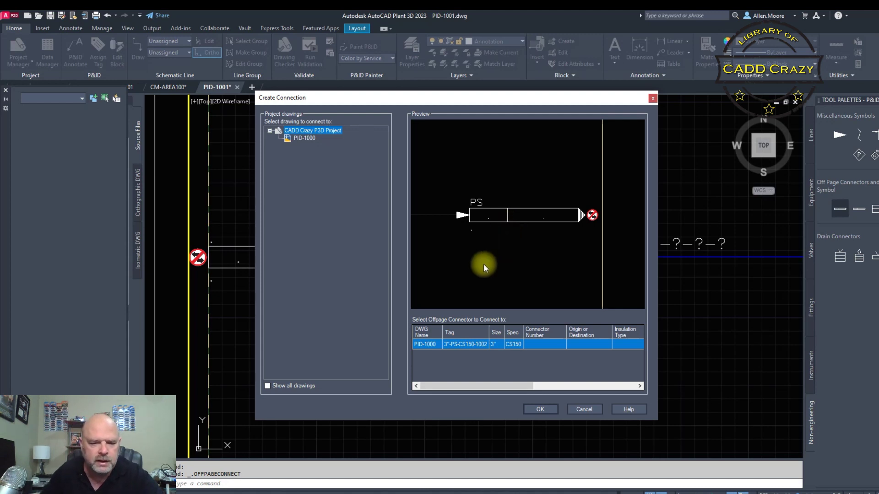
{"action": "left_click", "coordinate": [309, 140]}
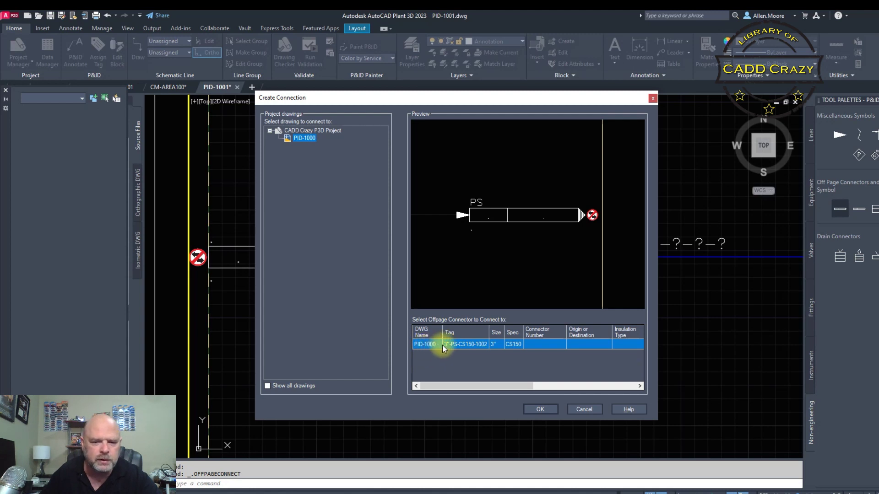
{"action": "left_click", "coordinate": [540, 409]}
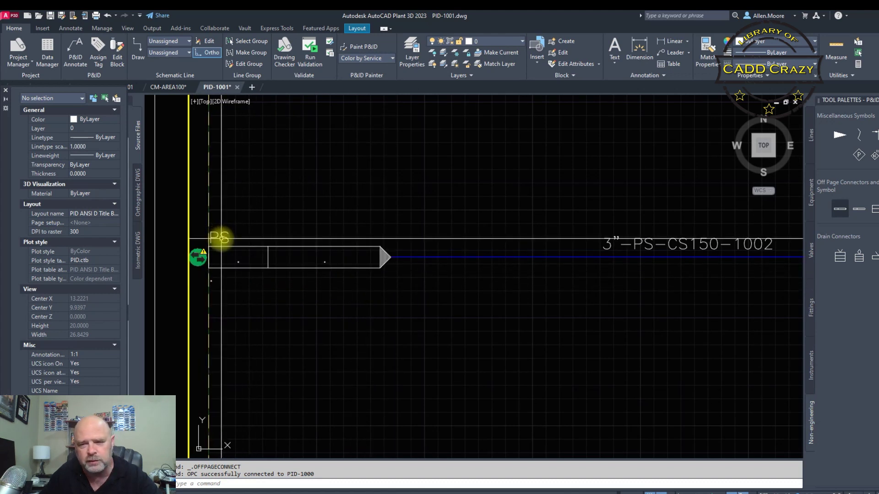
- View the whole PS line to RCT-001 and bring back the Project Manager drawing list
{"action": "middle_click_drag", "start_coordinate": [622, 286], "coordinate": [461, 295]}
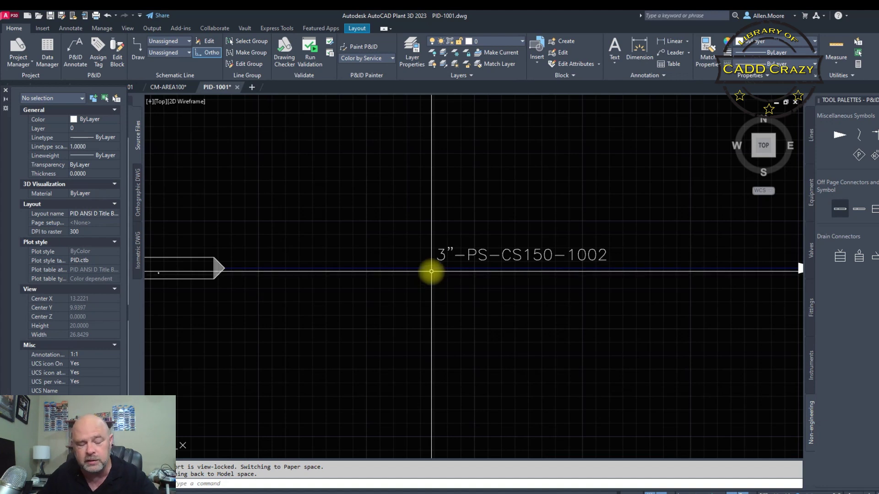
{"action": "scroll", "coordinate": [431, 272], "scroll_direction": "down", "scroll_amount": 2}
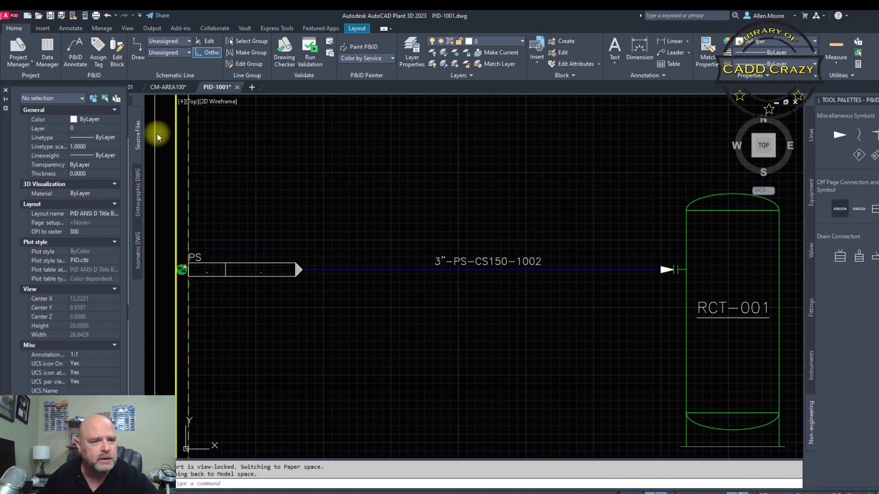
{"action": "left_click", "coordinate": [6, 133]}
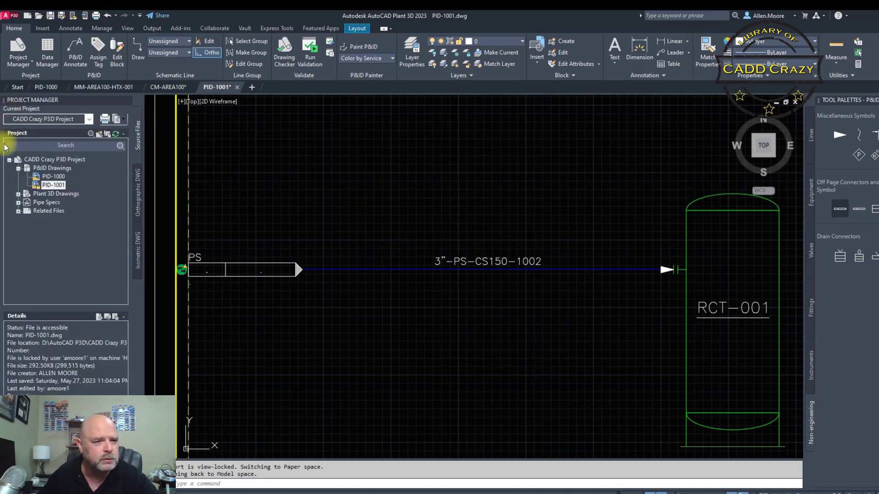
- In PID-1000, select the PS off-page connector and show its properties
{"action": "left_click", "coordinate": [45, 87]}
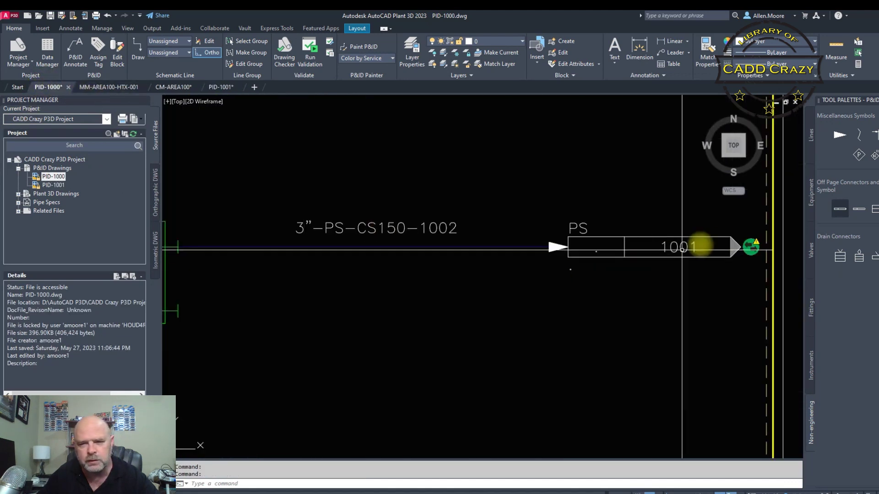
{"action": "middle_click_drag", "start_coordinate": [743, 242], "coordinate": [648, 230]}
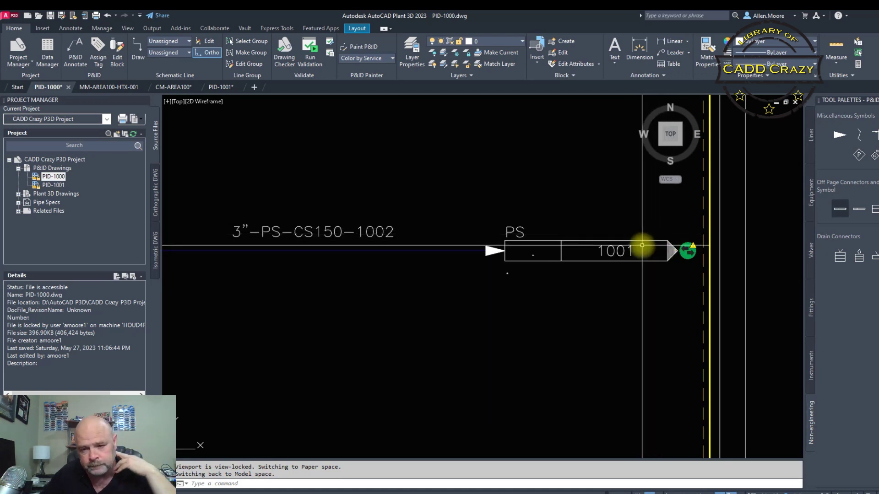
{"action": "left_click", "coordinate": [645, 240]}
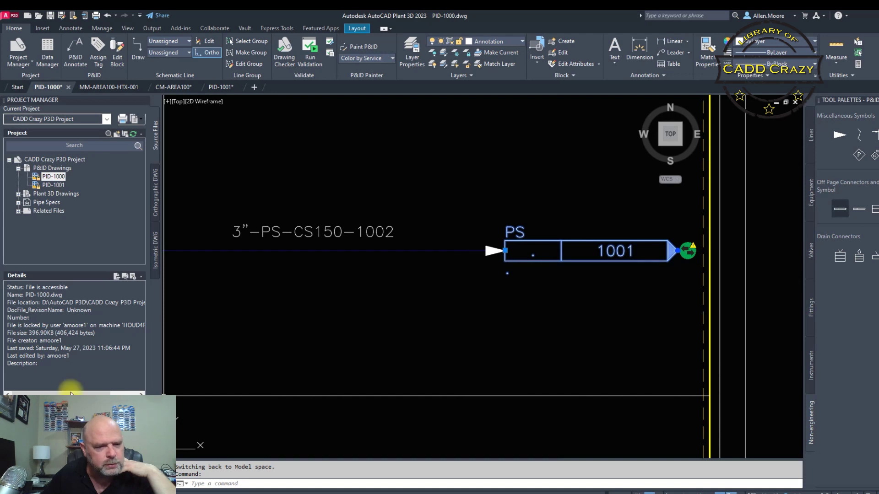
{"action": "key", "text": "ctrl+1"}
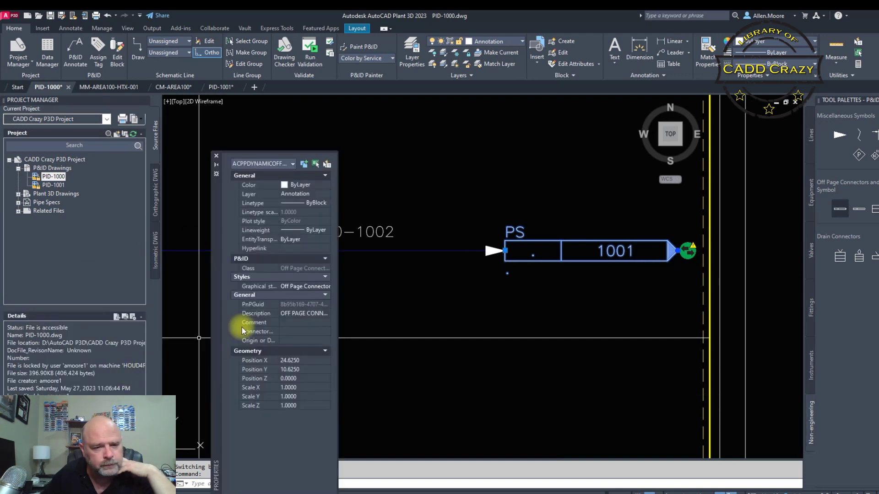
- Set the connector's Origin or Destination to FROM HTX-001 and Connector Number to 1002
{"action": "left_click", "coordinate": [305, 322]}
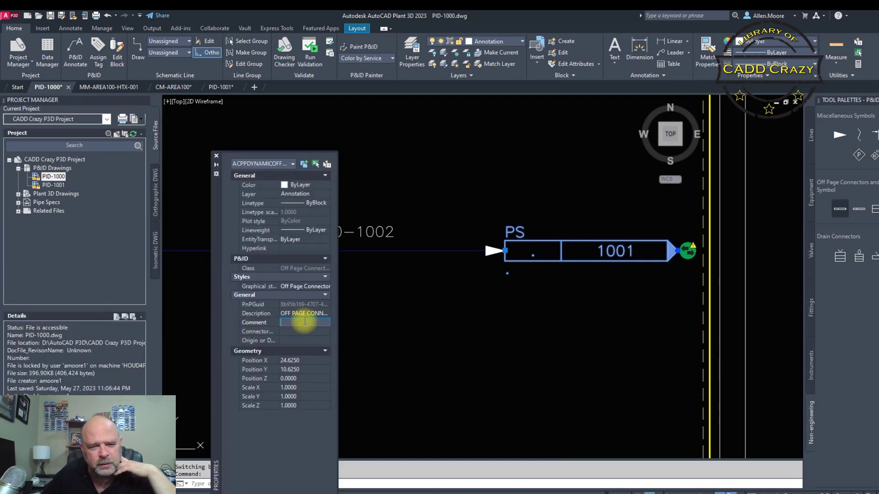
{"action": "left_click", "coordinate": [296, 340]}
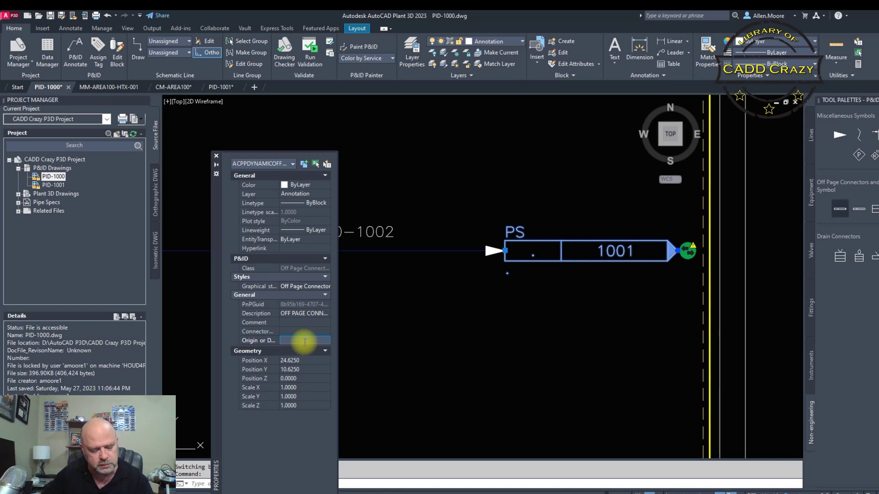
{"action": "type", "text": "GGG"}
{"action": "key", "text": "Return"}
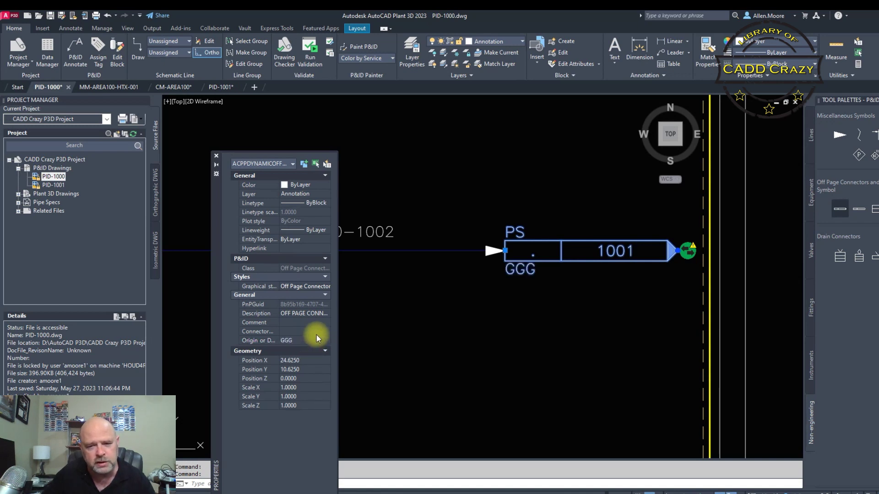
{"action": "left_click", "coordinate": [293, 341]}
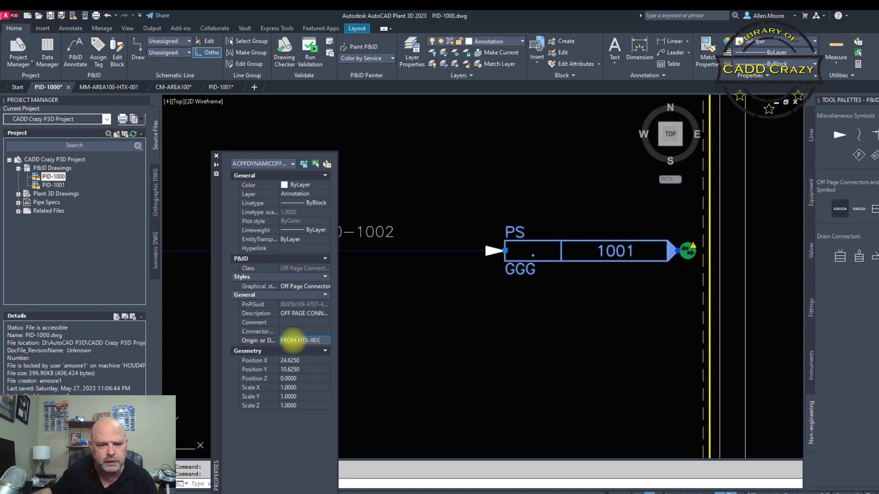
{"action": "type", "text": "FROM HTX-001"}
{"action": "key", "text": "Return"}
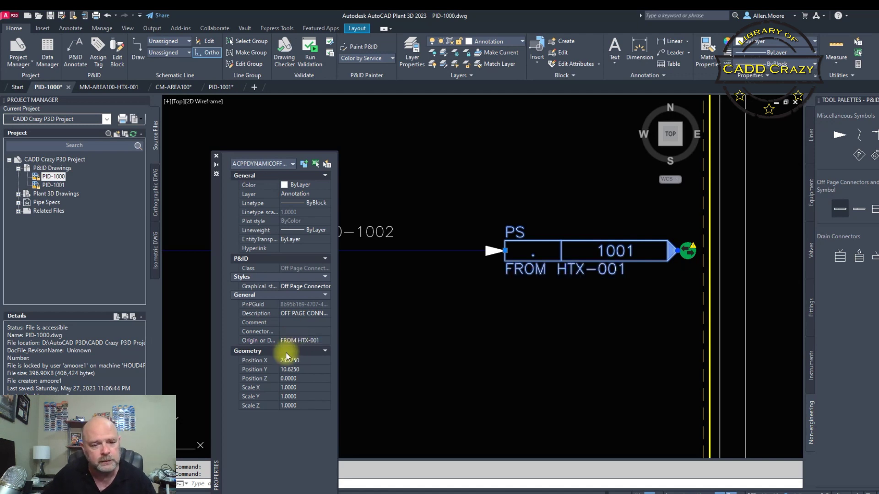
{"action": "left_click", "coordinate": [291, 331]}
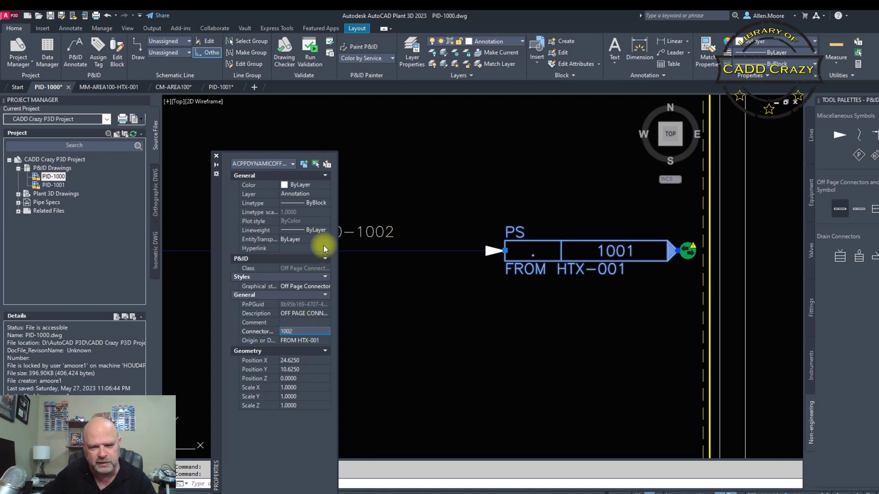
{"action": "key", "text": "Tab"}
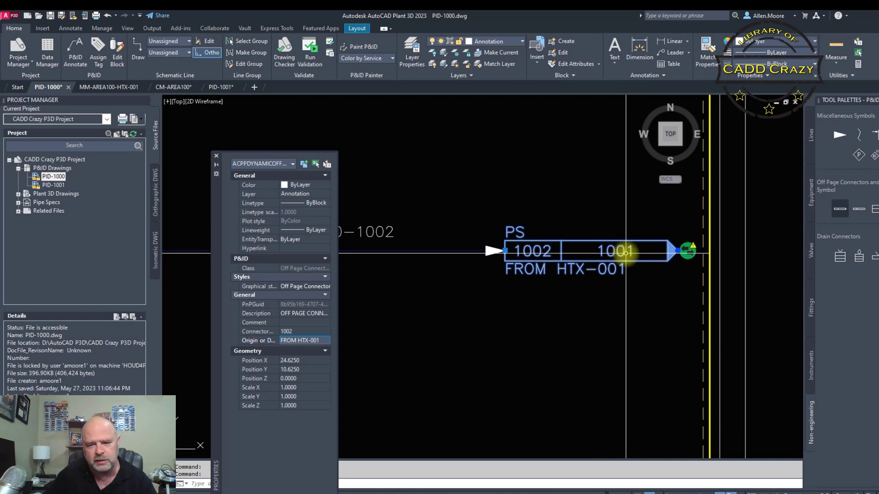
{"action": "key", "text": "Escape"}
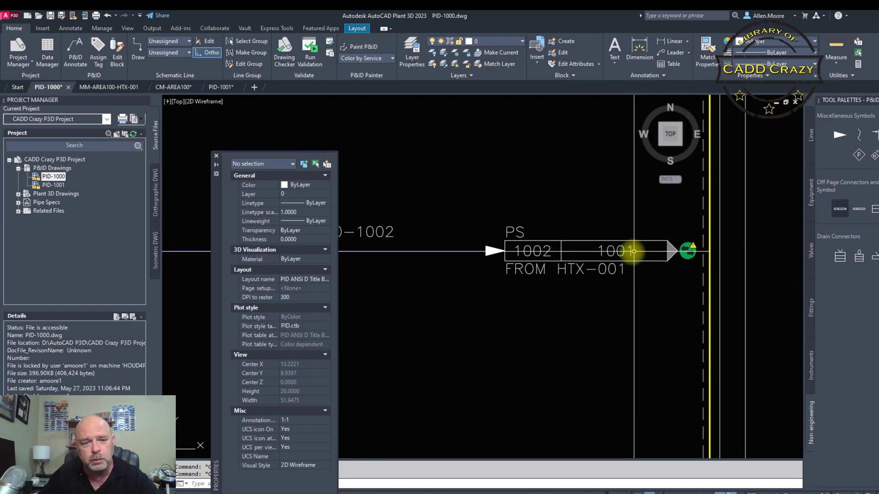
- Change PID-1001's DWG Number from 1001 to PID-1001 in its drawing properties
{"action": "right_click", "coordinate": [52, 187]}
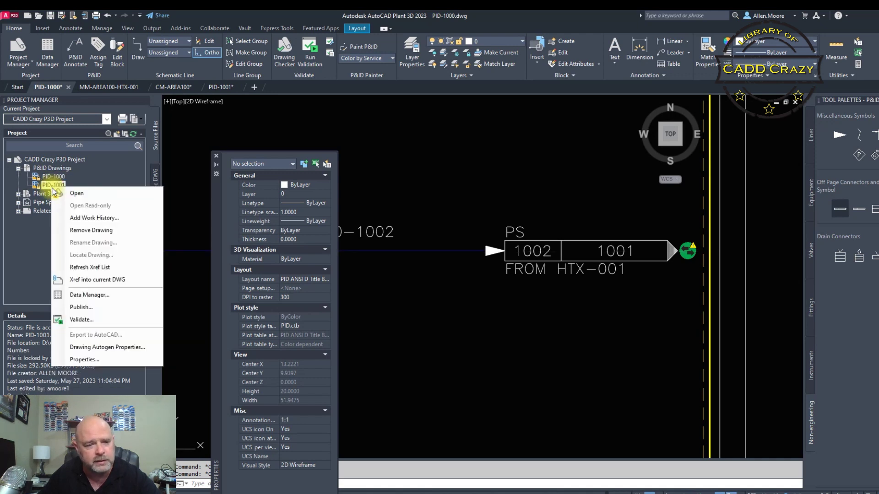
{"action": "left_click", "coordinate": [91, 360]}
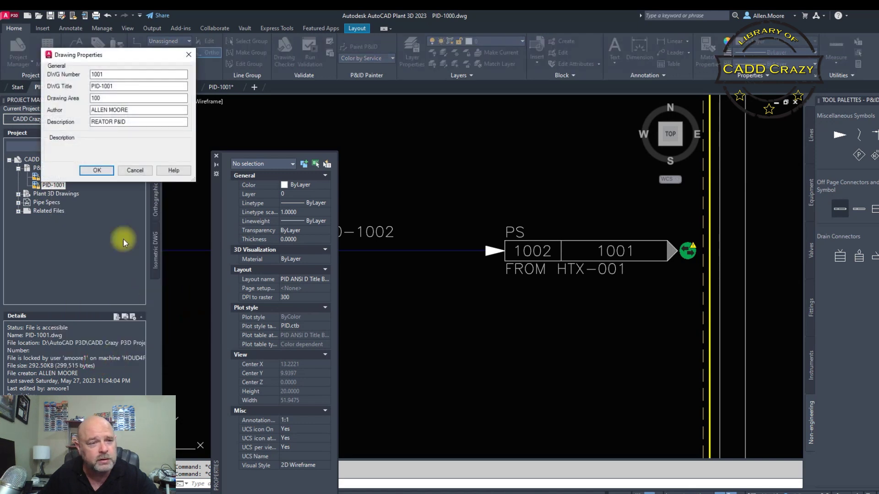
{"action": "left_click", "coordinate": [109, 75]}
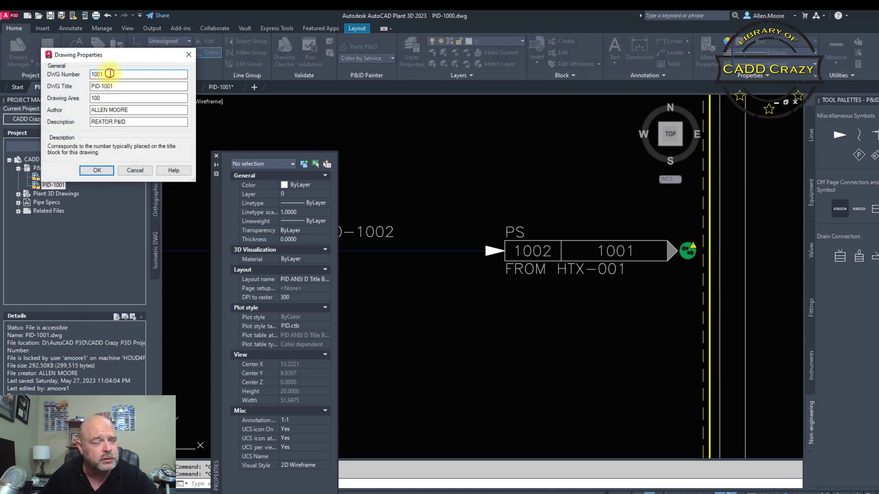
{"action": "double_click", "coordinate": [97, 75]}
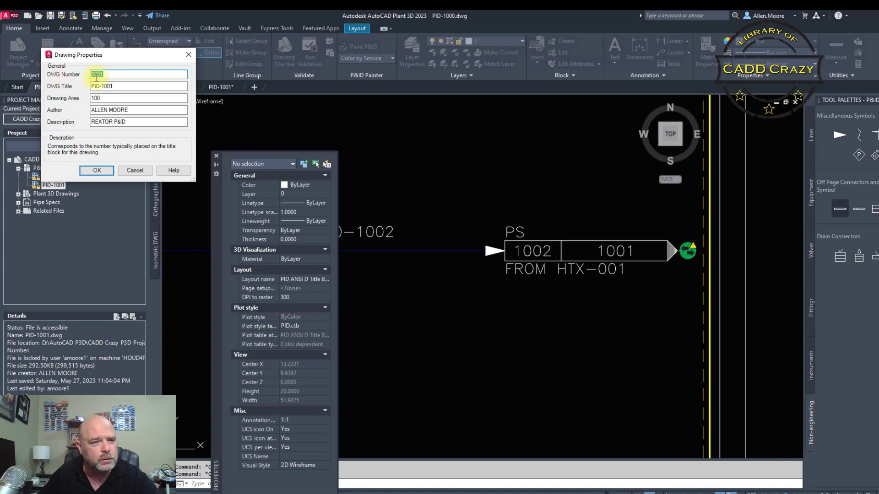
{"action": "left_click", "coordinate": [94, 75]}
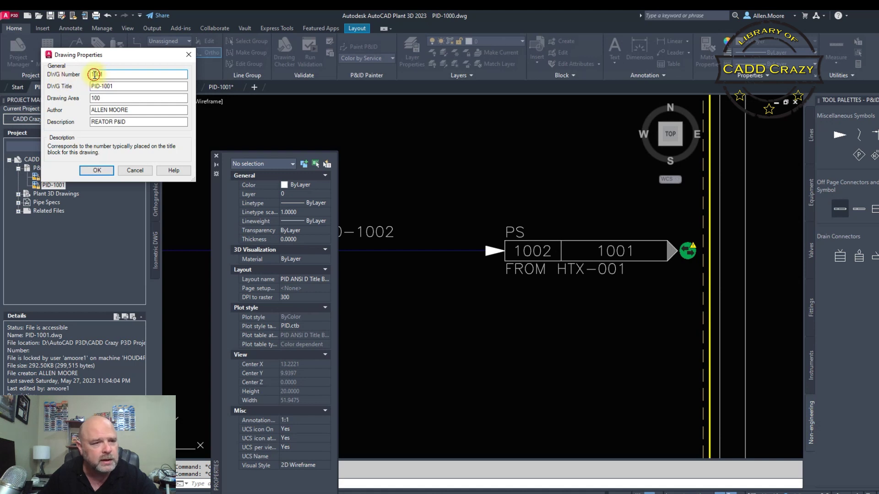
{"action": "type", "text": "PID-"}
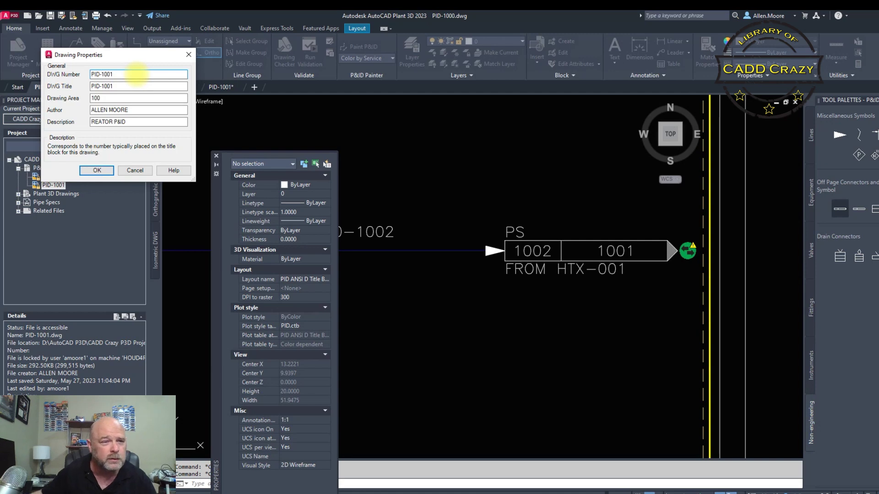
{"action": "left_click", "coordinate": [102, 170]}
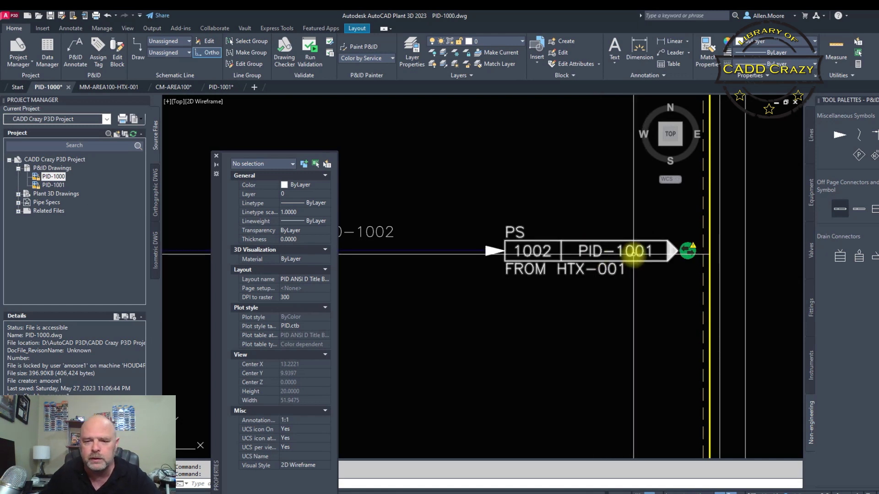
{"action": "mouse_move", "coordinate": [633, 251]}
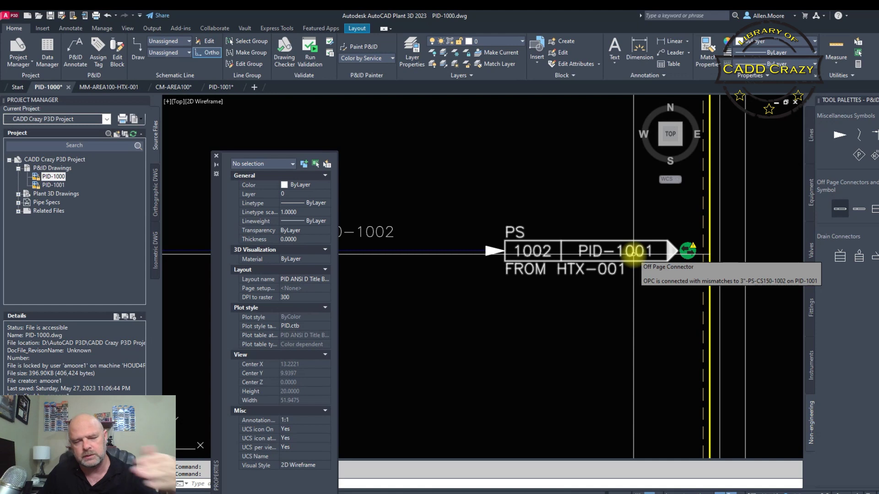